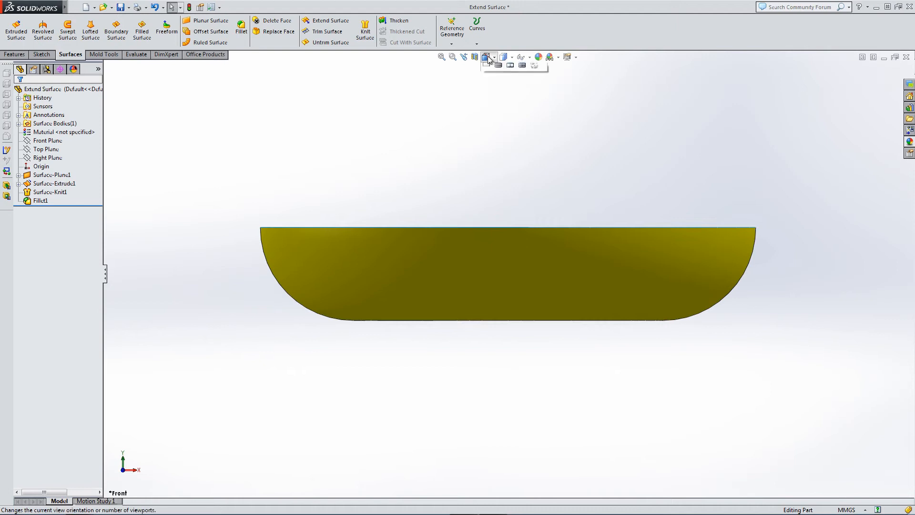
Step: Inspect the bowl surface from isometric and front views and in a section at the Front Plane, and restore the full view
{"action": "left_click", "coordinate": [531, 81]}
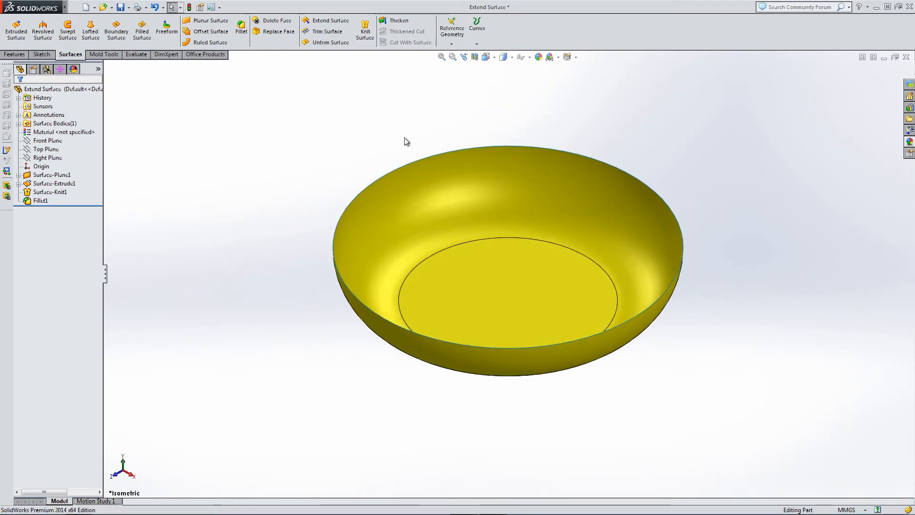
{"action": "left_click", "coordinate": [487, 57]}
{"action": "left_click", "coordinate": [496, 90]}
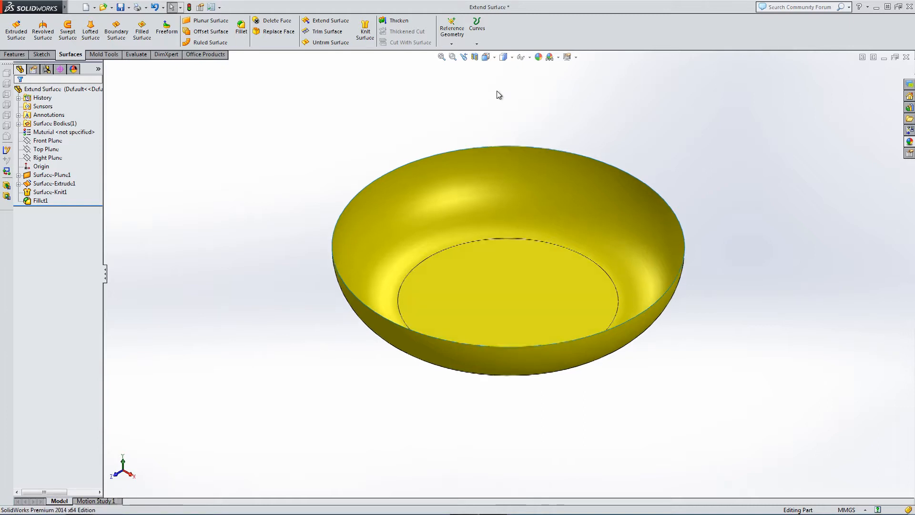
{"action": "left_click", "coordinate": [474, 58]}
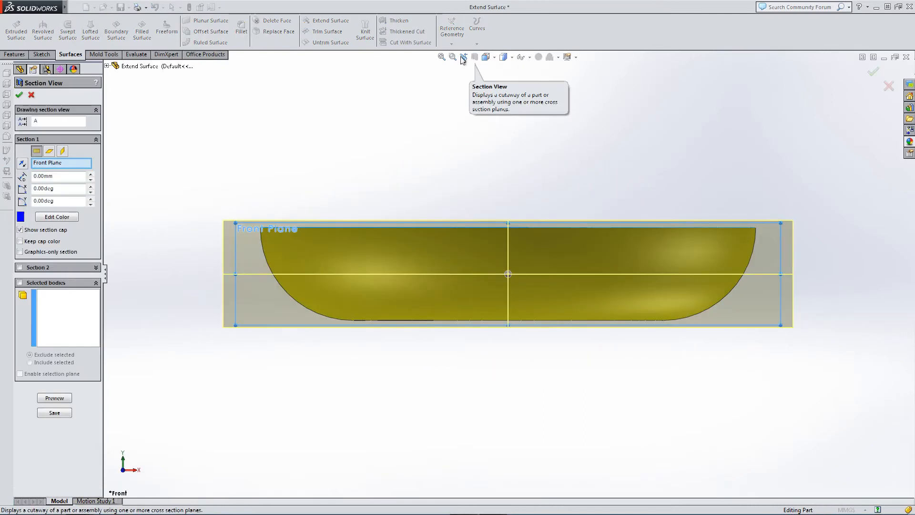
{"action": "left_click", "coordinate": [19, 95]}
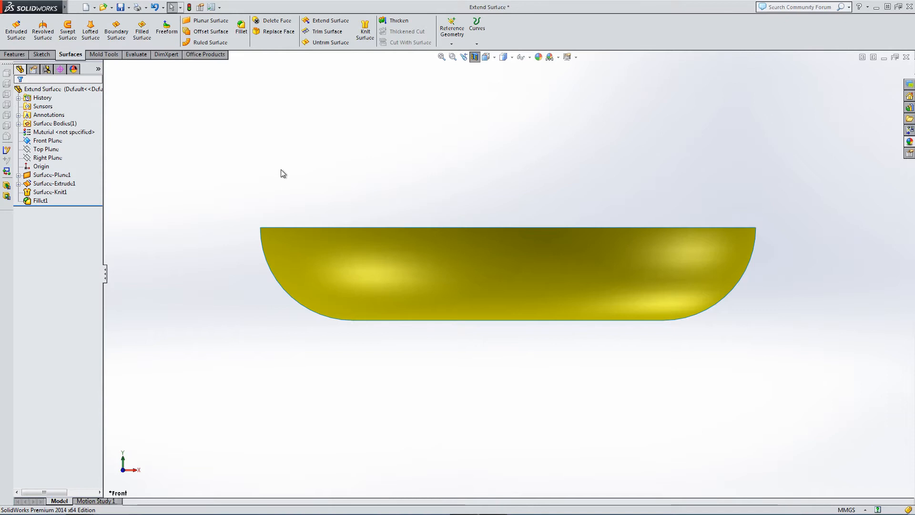
{"action": "left_click", "coordinate": [313, 255]}
{"action": "middle_click_drag", "start_coordinate": [313, 255], "coordinate": [383, 326]}
{"action": "left_click", "coordinate": [328, 362]}
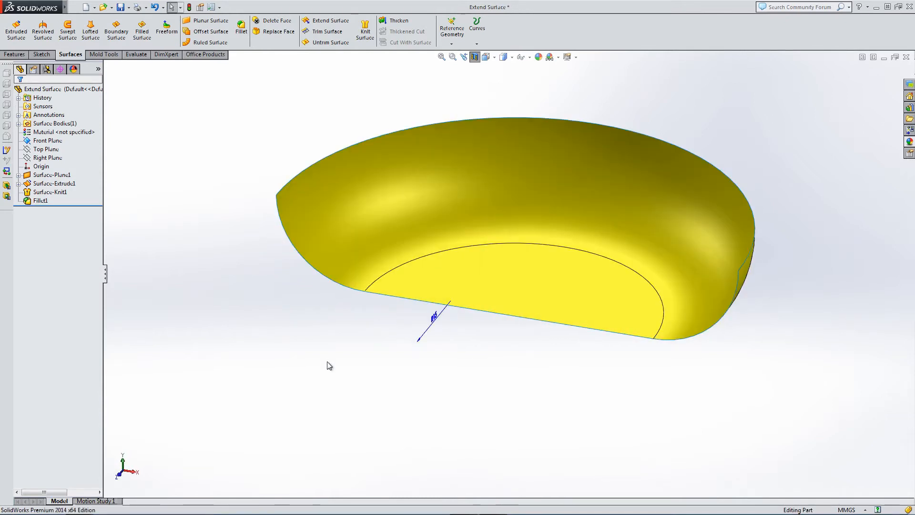
{"action": "left_click", "coordinate": [475, 57]}
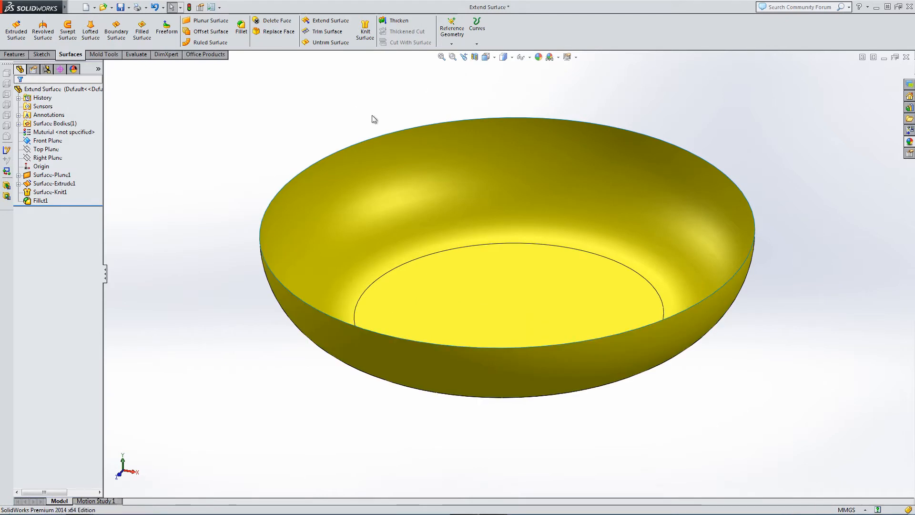
{"action": "scroll", "coordinate": [465, 145], "scroll_direction": "up", "scroll_amount": 2}
{"action": "middle_click_drag", "start_coordinate": [528, 133], "coordinate": [524, 141]}
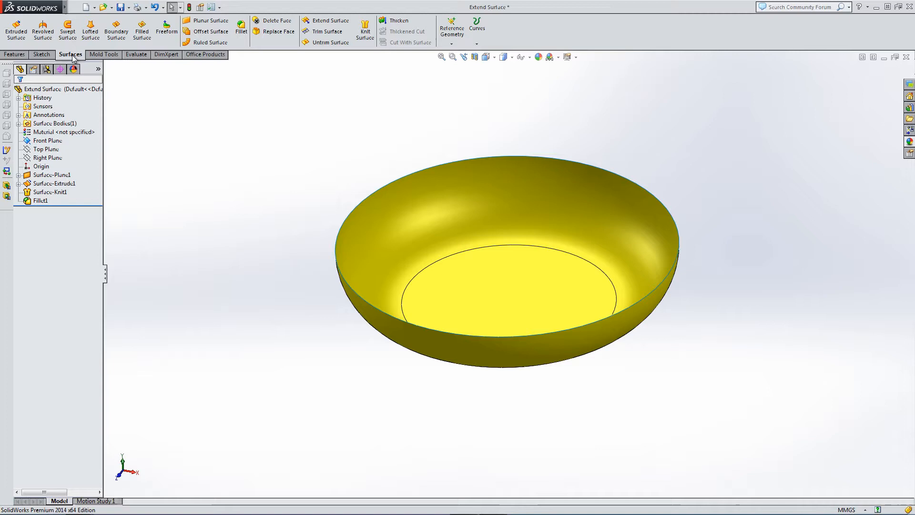
Step: Extend the bowl's upper rim edge with Extend Surface, using the Linear extension type and a distance of 24 mm
{"action": "left_click", "coordinate": [318, 21]}
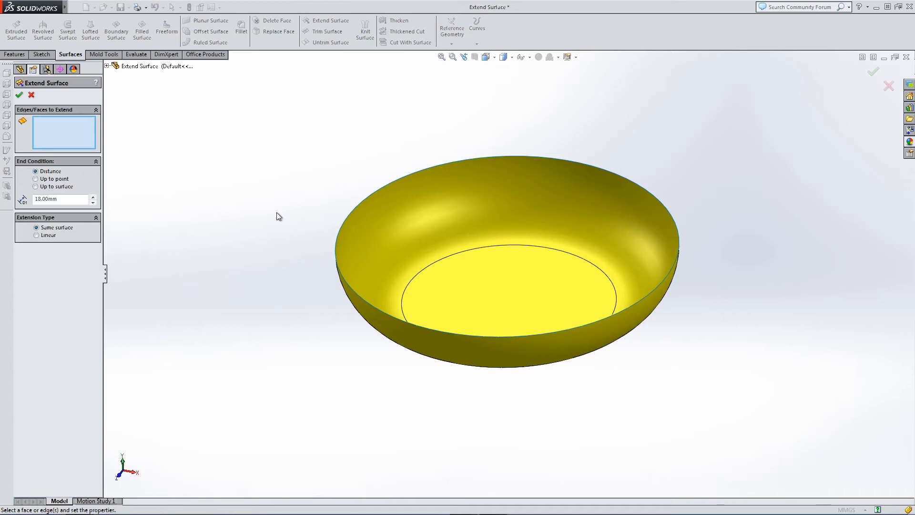
{"action": "left_click", "coordinate": [346, 216]}
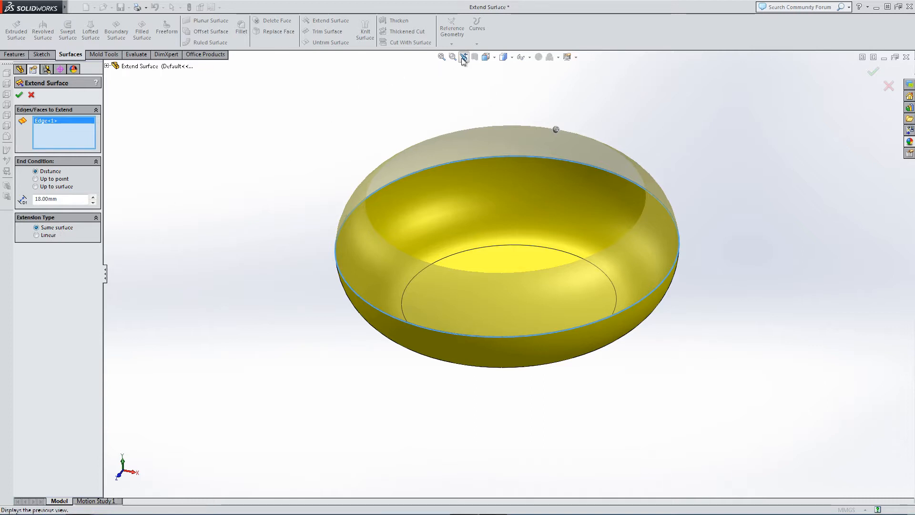
{"action": "left_click", "coordinate": [486, 58]}
{"action": "left_click", "coordinate": [498, 92]}
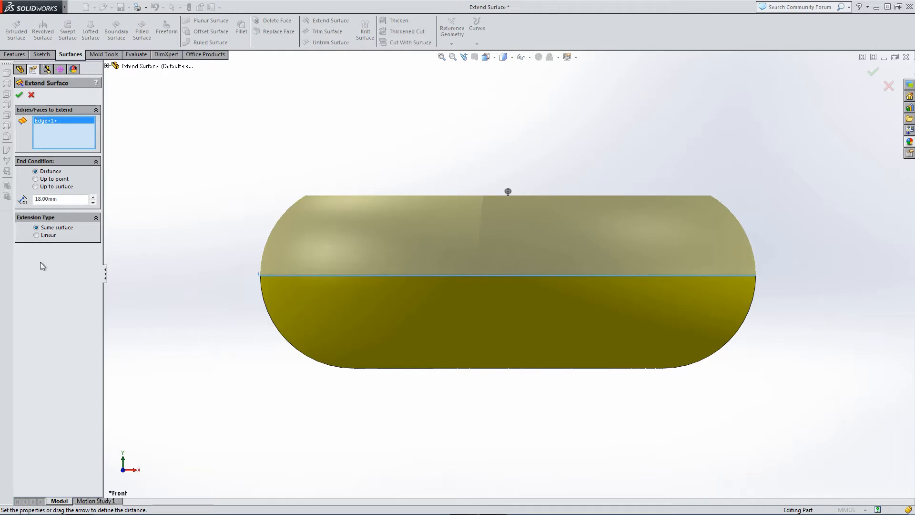
{"action": "left_click", "coordinate": [37, 235]}
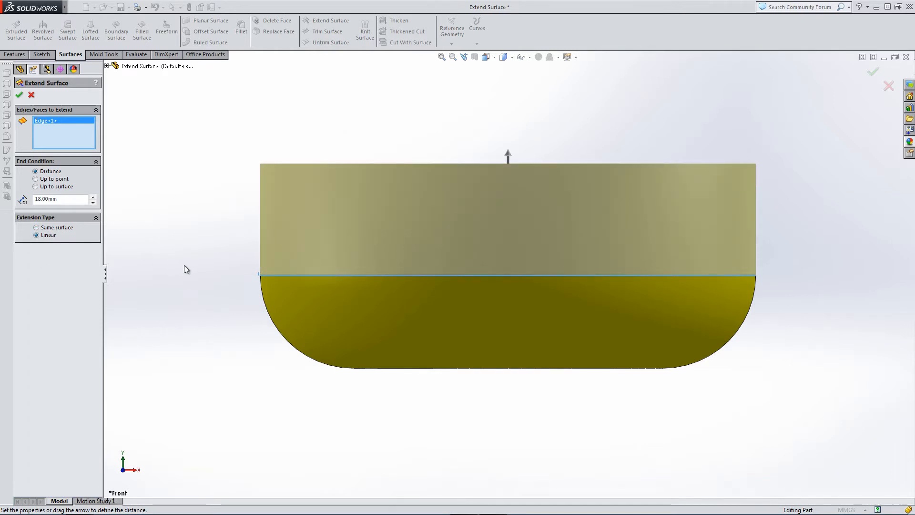
{"action": "left_click_drag", "start_coordinate": [509, 153], "coordinate": [507, 115]}
{"action": "left_click", "coordinate": [19, 96]}
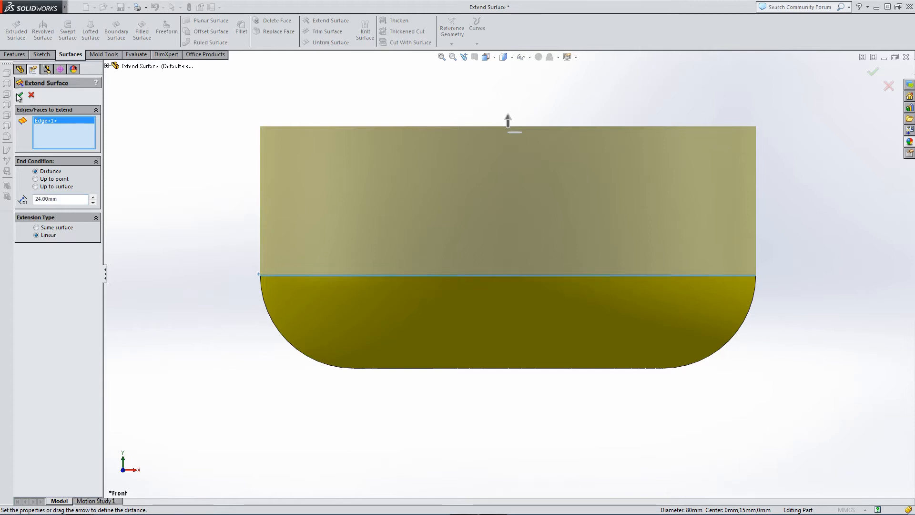
Step: Thicken the extended bowl surface by 3 mm towards the inside
{"action": "middle_click_drag", "start_coordinate": [358, 106], "coordinate": [371, 187]}
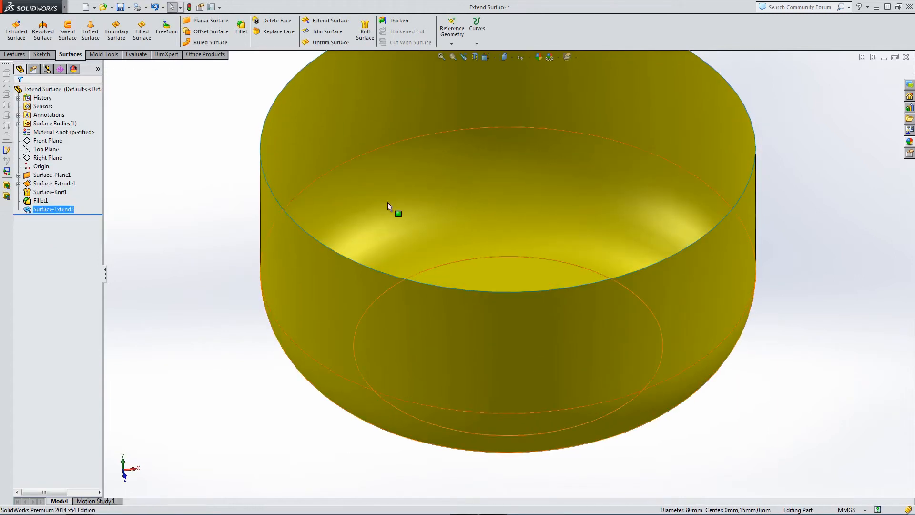
{"action": "scroll", "coordinate": [388, 202], "scroll_direction": "up", "scroll_amount": 5}
{"action": "mouse_move", "coordinate": [451, 216]}
{"action": "middle_mouse_down"}
{"action": "mouse_move", "coordinate": [445, 327]}
{"action": "mouse_move", "coordinate": [459, 241]}
{"action": "mouse_move", "coordinate": [451, 200]}
{"action": "mouse_move", "coordinate": [458, 210]}
{"action": "middle_mouse_up"}
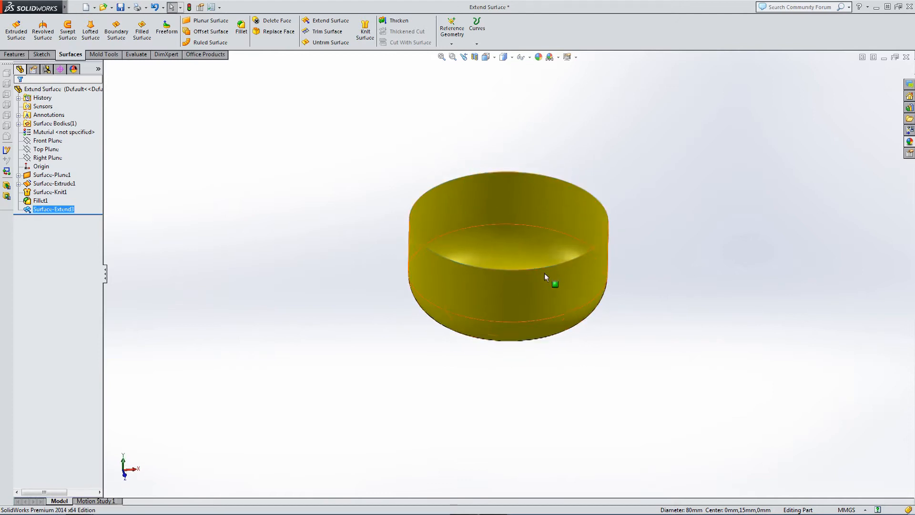
{"action": "scroll", "coordinate": [531, 290], "scroll_direction": "down", "scroll_amount": 4}
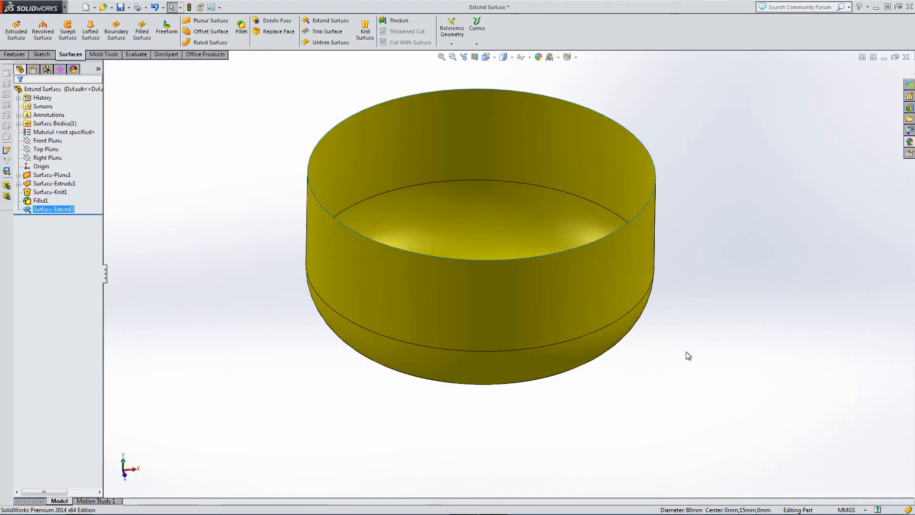
{"action": "left_click", "coordinate": [399, 21]}
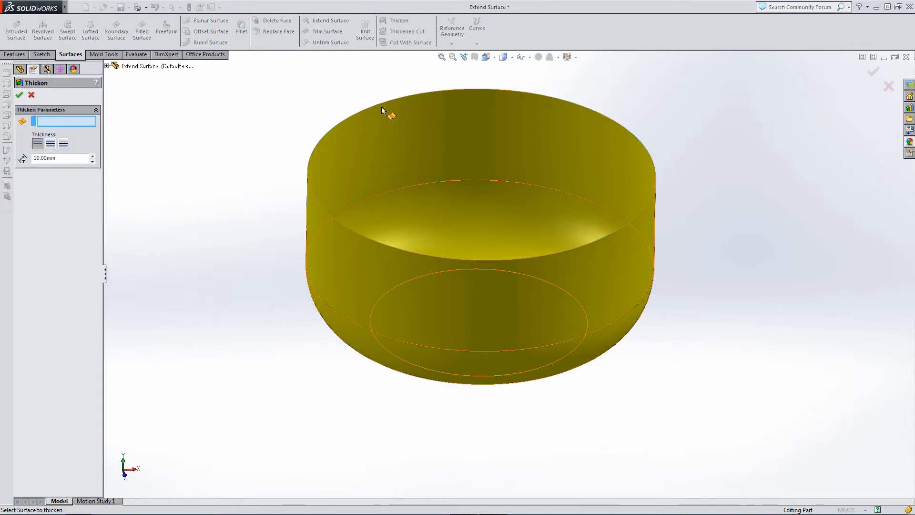
{"action": "left_click", "coordinate": [379, 108]}
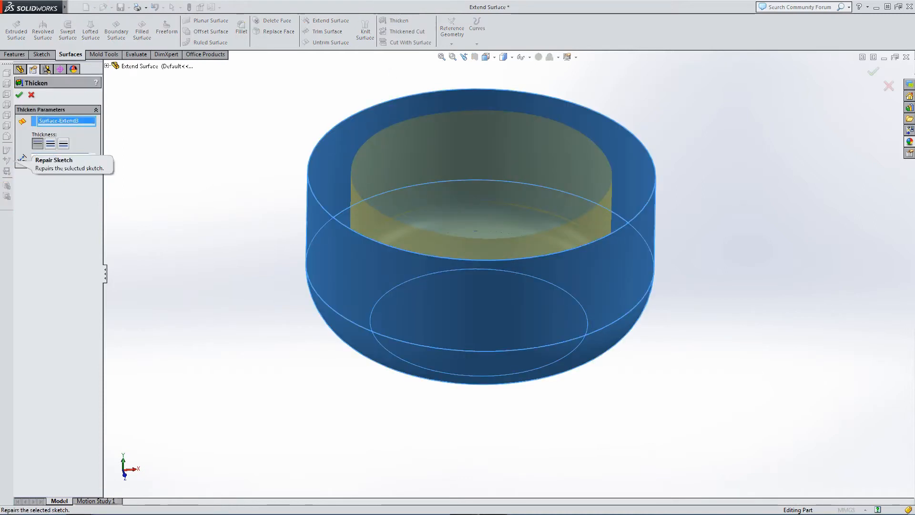
{"action": "type", "text": "3"}
{"action": "left_click", "coordinate": [95, 217]}
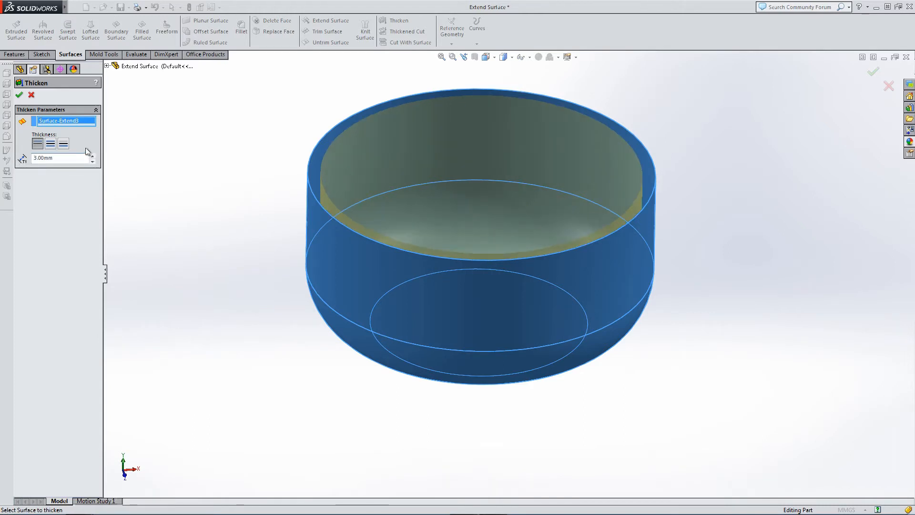
{"action": "key", "text": "Return"}
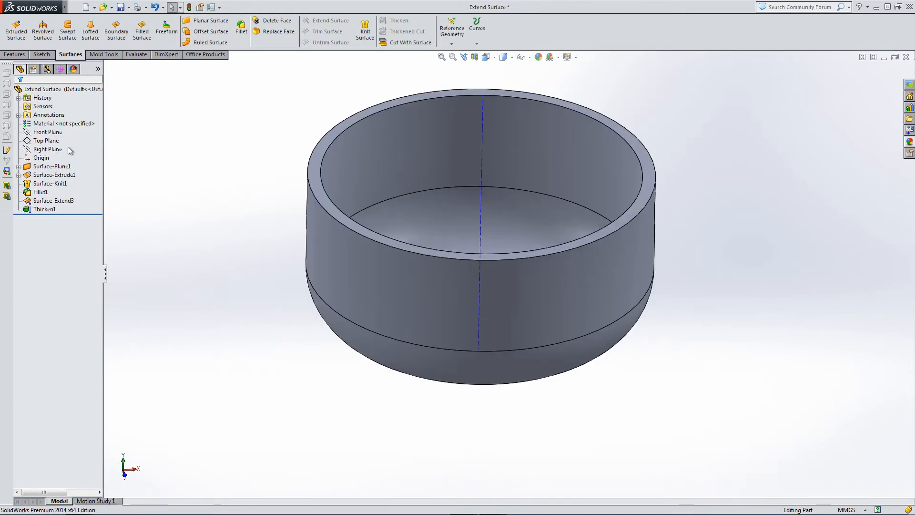
Step: Delete the thicken feature from the bowl
{"action": "left_click", "coordinate": [33, 123]}
{"action": "middle_click_drag", "start_coordinate": [296, 189], "coordinate": [213, 210]}
{"action": "left_click", "coordinate": [41, 210]}
{"action": "key", "text": "Delete"}
{"action": "key", "text": "Return"}
Step: Edit the rim's surface extension to use the Same surface extension type with a distance of 54 mm
{"action": "left_click", "coordinate": [53, 209]}
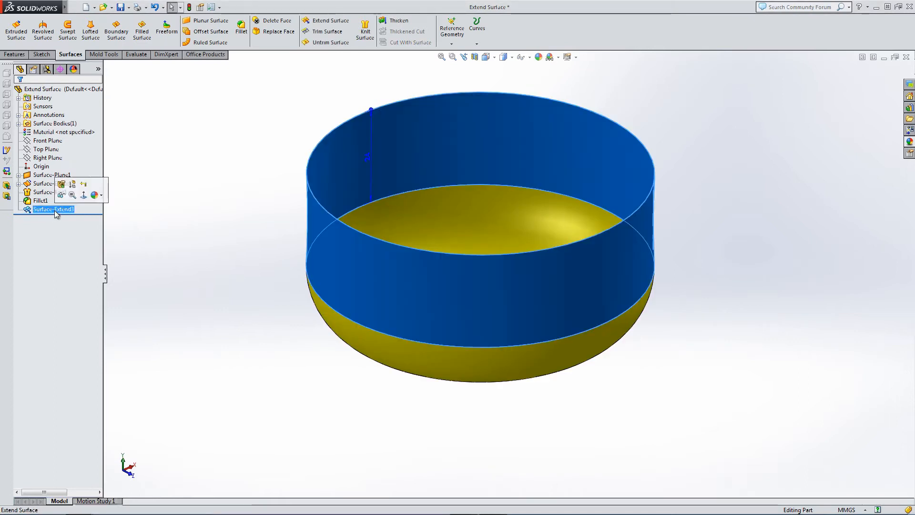
{"action": "left_click", "coordinate": [61, 186]}
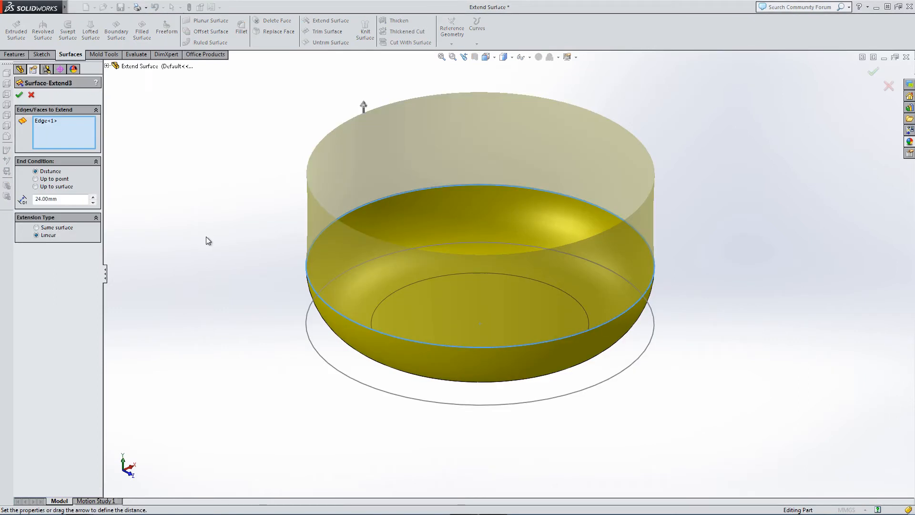
{"action": "left_click", "coordinate": [54, 228]}
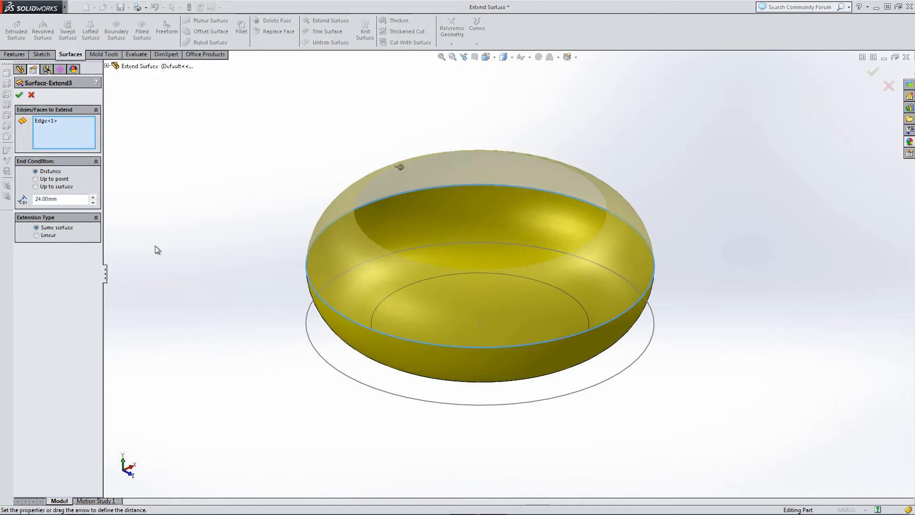
{"action": "left_click", "coordinate": [94, 197]}
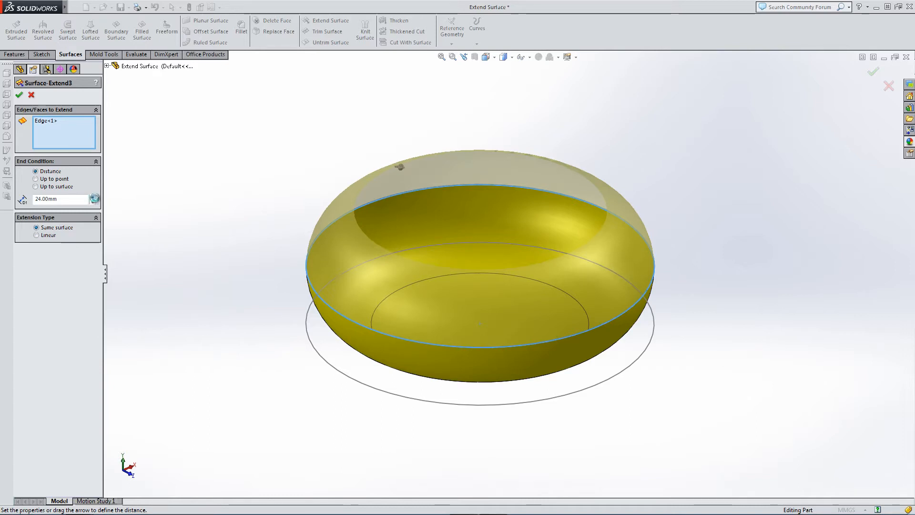
{"action": "left_click", "coordinate": [94, 197]}
{"action": "left_click", "coordinate": [94, 197]}
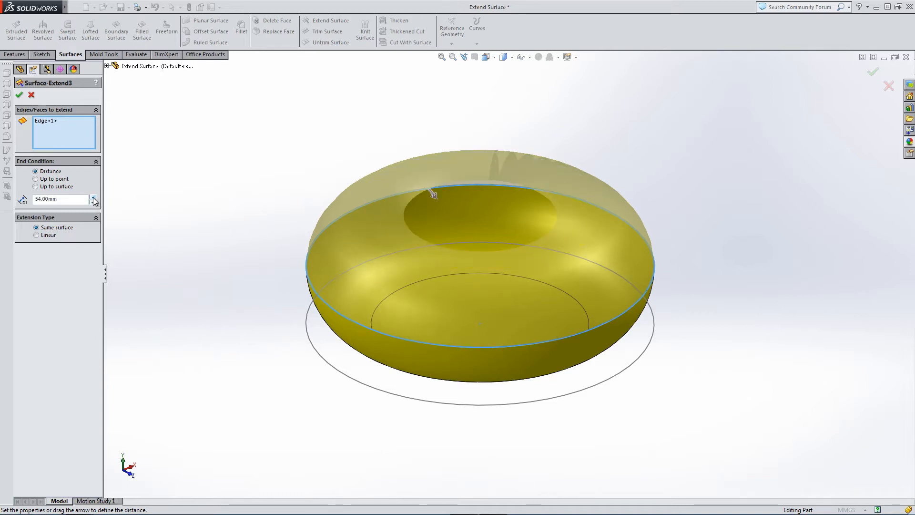
Step: Show the model from the front and set the rim extension distance to 113 mm
{"action": "left_click", "coordinate": [485, 57]}
{"action": "left_click", "coordinate": [500, 99]}
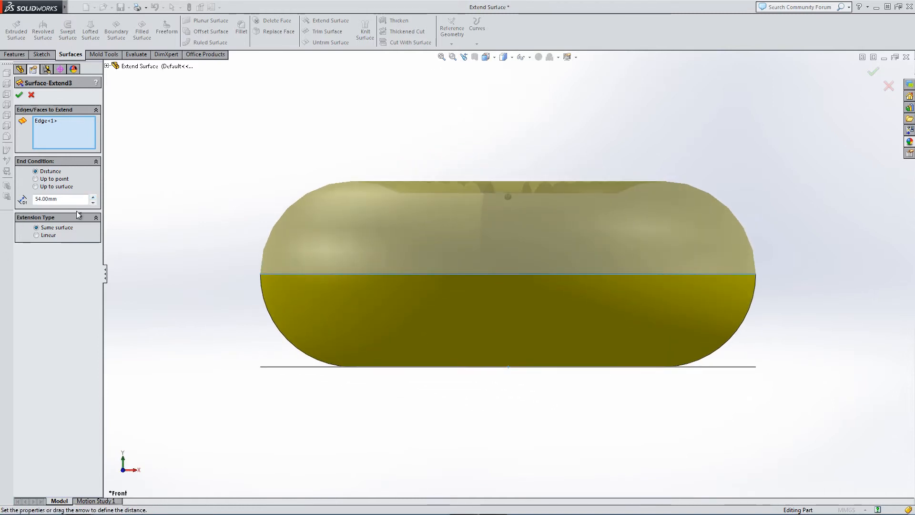
{"action": "left_click", "coordinate": [94, 197]}
{"action": "left_click", "coordinate": [95, 197]}
{"action": "left_click", "coordinate": [94, 198]}
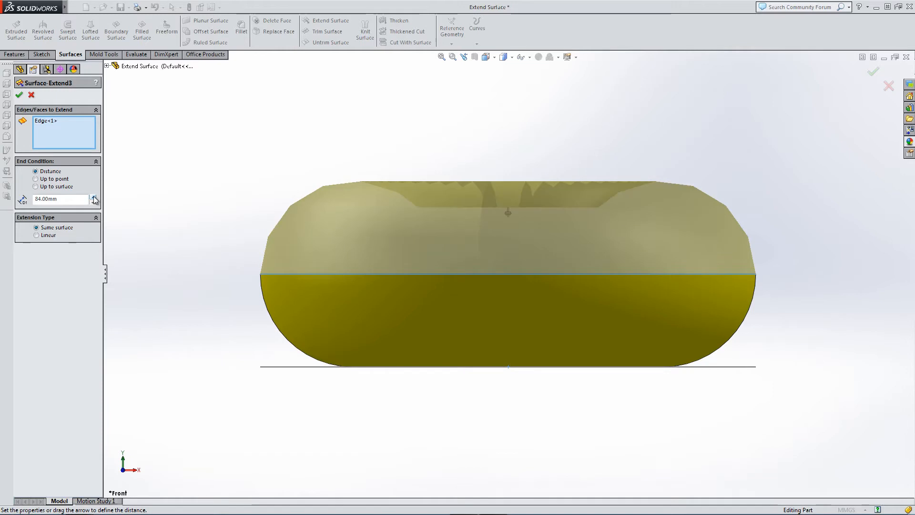
{"action": "left_click", "coordinate": [94, 197]}
{"action": "left_click", "coordinate": [94, 198]}
{"action": "left_click", "coordinate": [94, 197]}
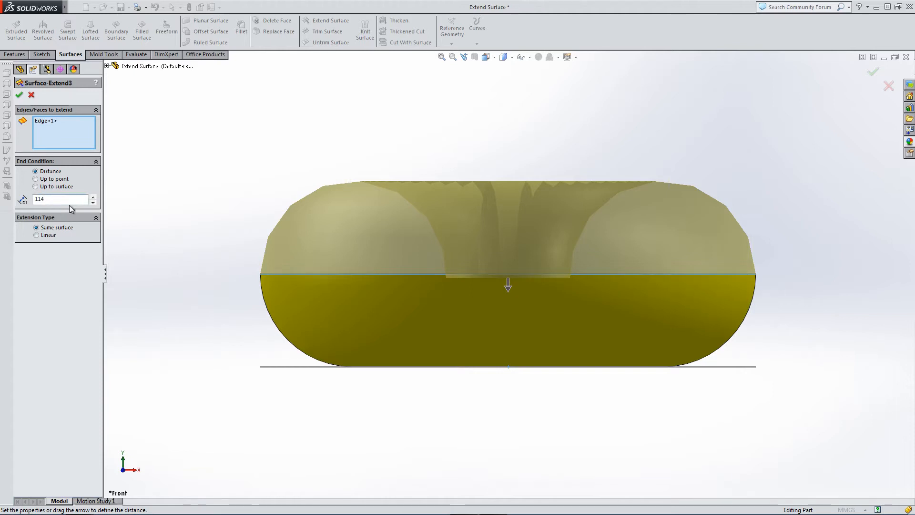
{"action": "type", "text": "3"}
{"action": "key", "text": "Return"}
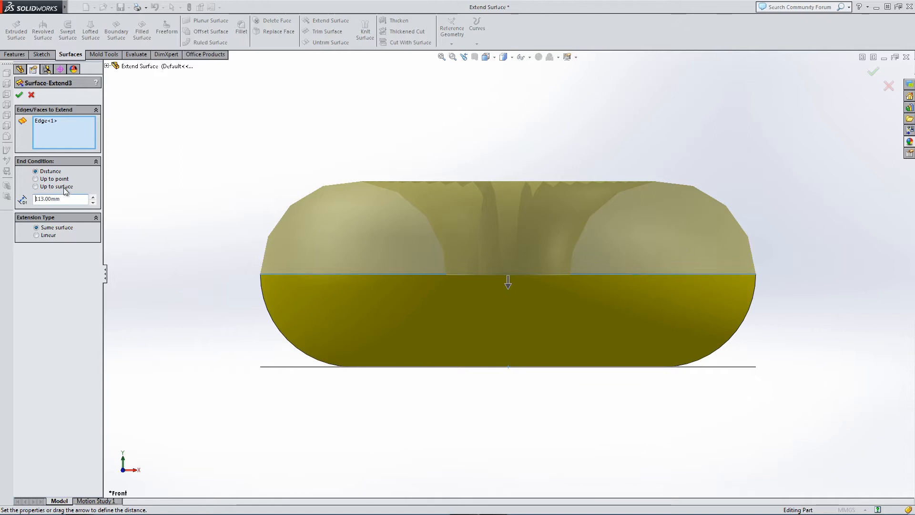
Step: Set the rim extension distance to 120 mm and accept the edited surface extension
{"action": "key", "text": "BackSpace"}
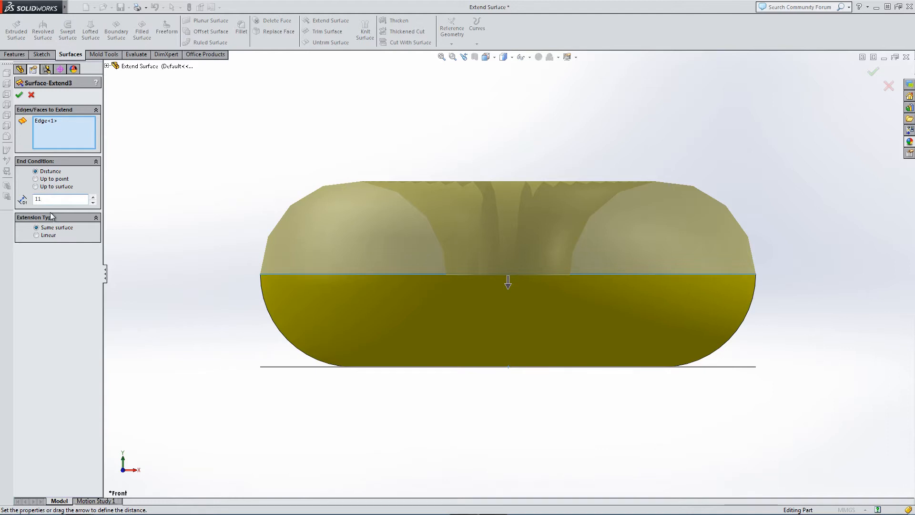
{"action": "type", "text": "20"}
{"action": "key", "text": "Return"}
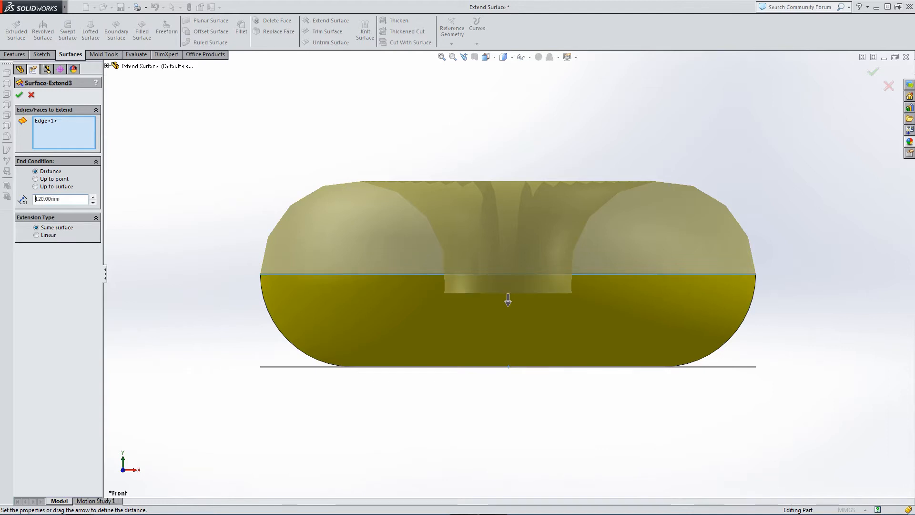
{"action": "left_click", "coordinate": [20, 95]}
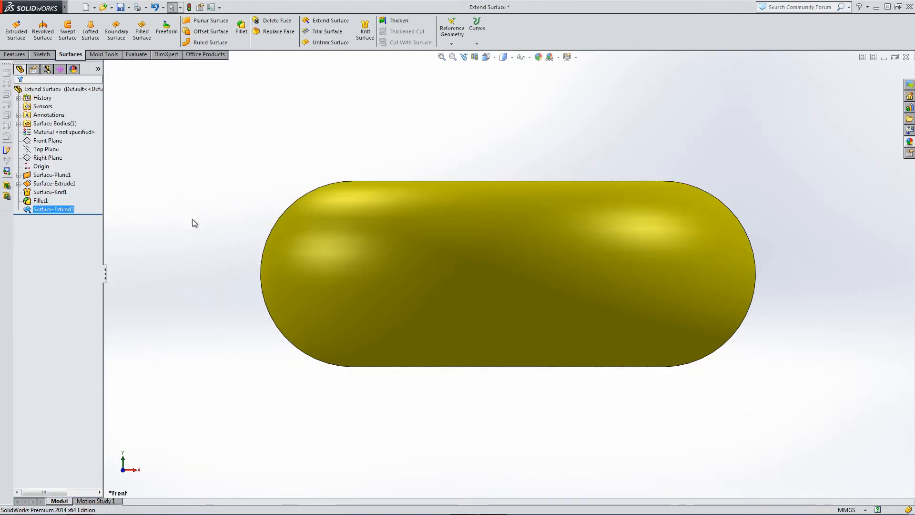
Step: Section the extended ring-shaped surface at the Front Plane to examine its inside and the central opening
{"action": "middle_click_drag", "start_coordinate": [241, 184], "coordinate": [238, 305]}
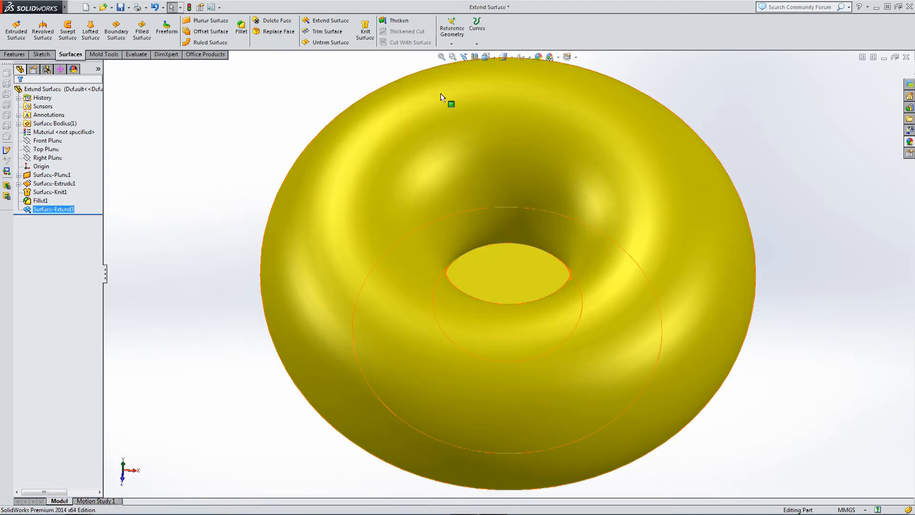
{"action": "left_click", "coordinate": [486, 58]}
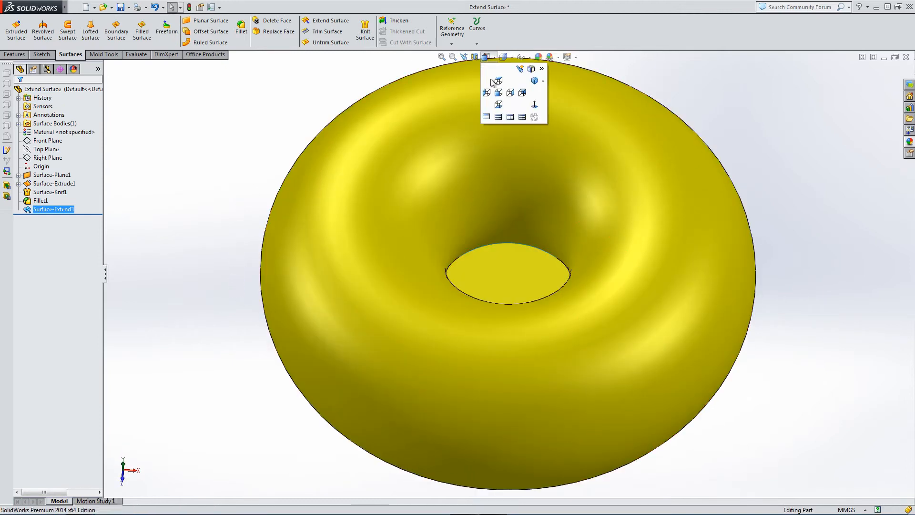
{"action": "left_click", "coordinate": [475, 57]}
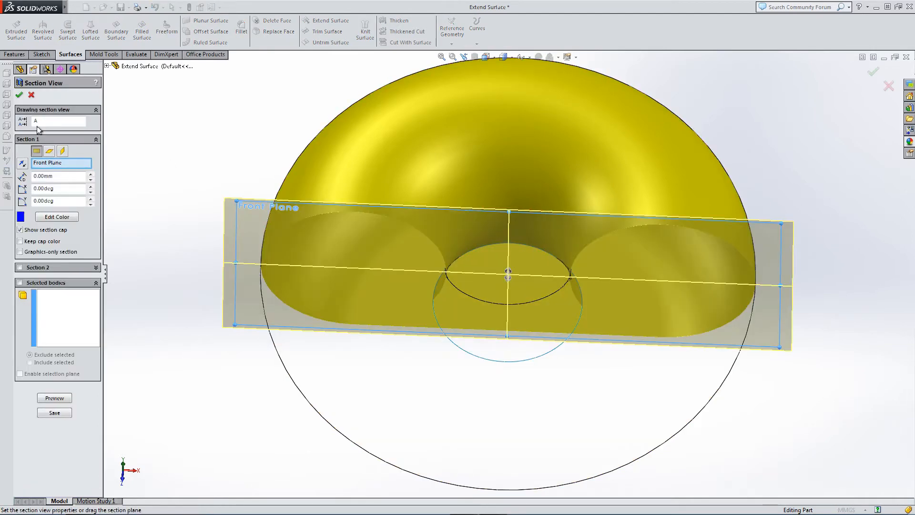
{"action": "left_click", "coordinate": [19, 95]}
{"action": "middle_click_drag", "start_coordinate": [218, 272], "coordinate": [219, 205]}
Step: Show the Top Plane alongside the sectioned ring surface
{"action": "left_click", "coordinate": [47, 149]}
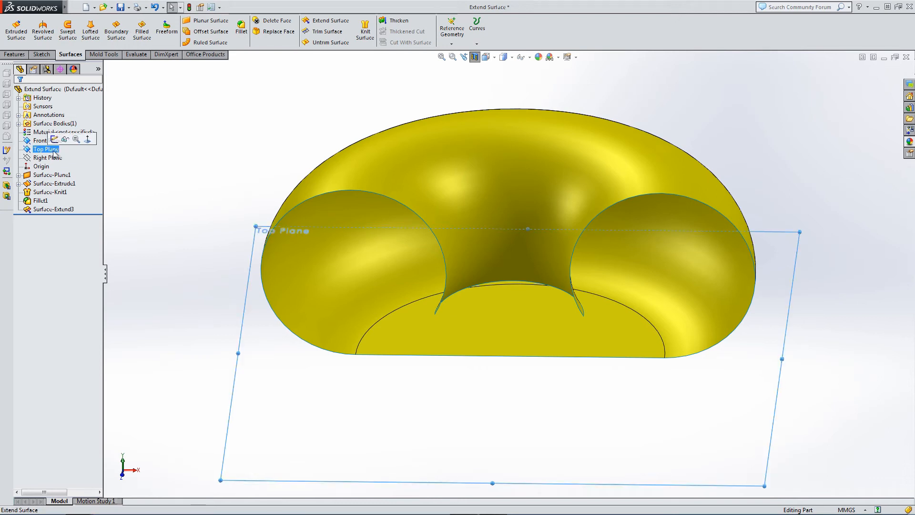
{"action": "left_click", "coordinate": [65, 139]}
{"action": "left_click", "coordinate": [172, 193]}
{"action": "scroll", "coordinate": [238, 266], "scroll_direction": "up", "scroll_amount": 3}
{"action": "middle_click_drag", "start_coordinate": [239, 270], "coordinate": [233, 251]}
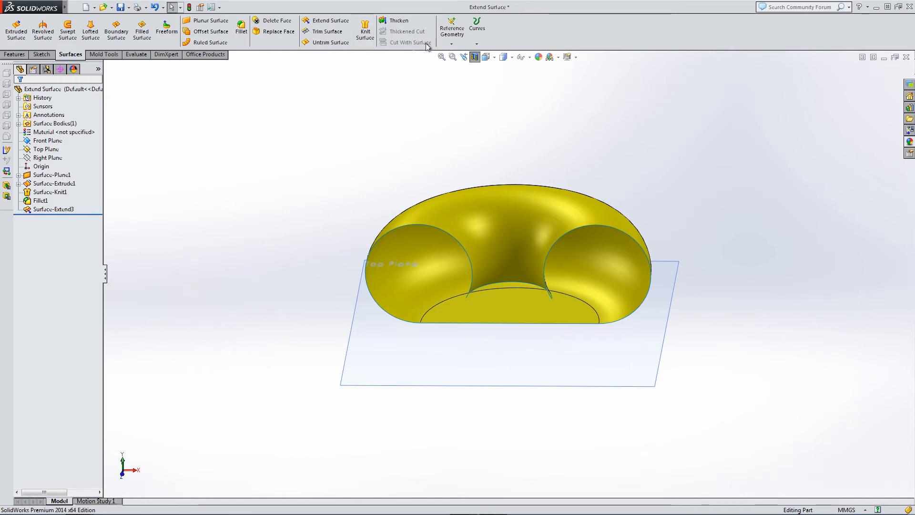
Step: Create a reference plane offset 15 mm above the Top Plane
{"action": "left_click", "coordinate": [452, 29]}
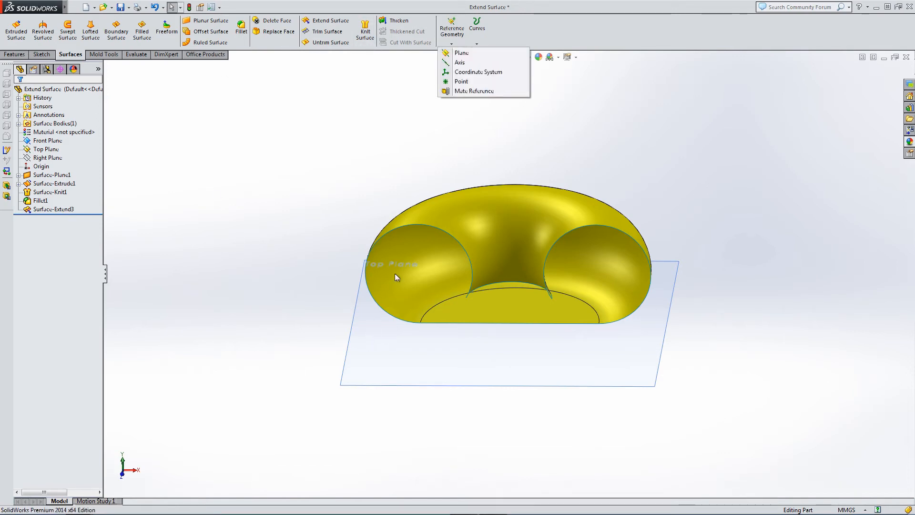
{"action": "left_click", "coordinate": [452, 53]}
{"action": "left_click", "coordinate": [357, 338]}
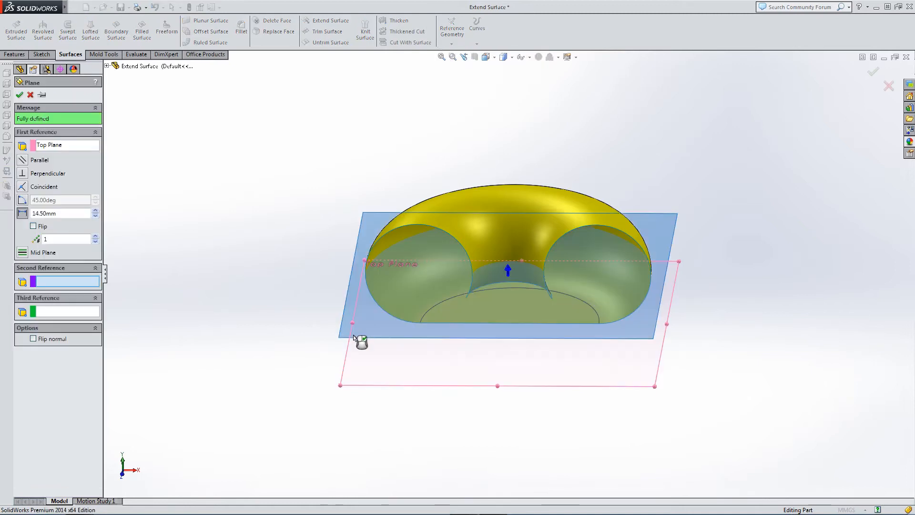
{"action": "left_click_drag", "start_coordinate": [65, 212], "coordinate": [3, 212]}
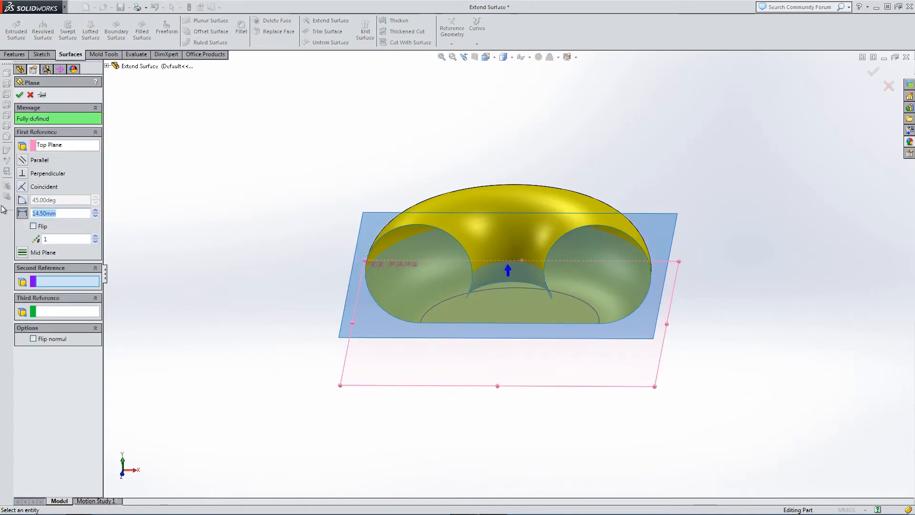
{"action": "type", "text": "15"}
{"action": "key", "text": "Return"}
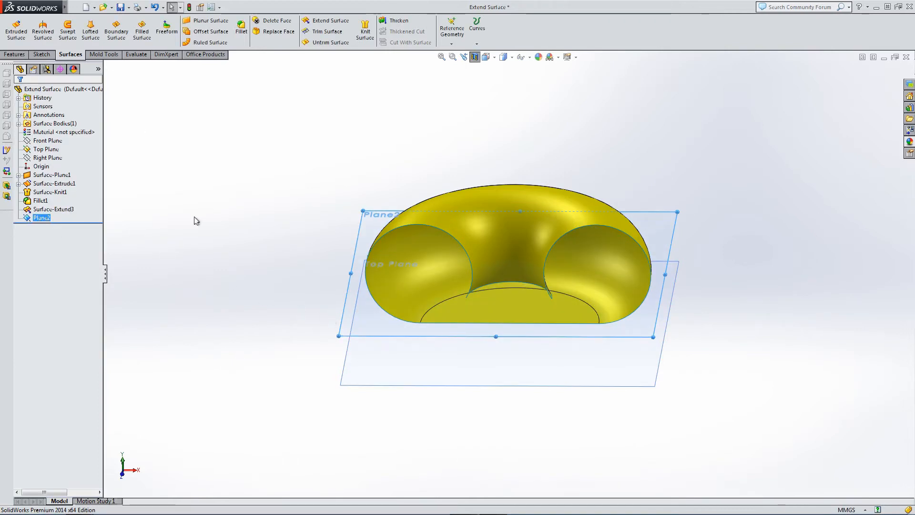
Step: Start a sketch on the new offset plane and convert the extended surface's inner end edge into a sketch circle
{"action": "left_click", "coordinate": [369, 234]}
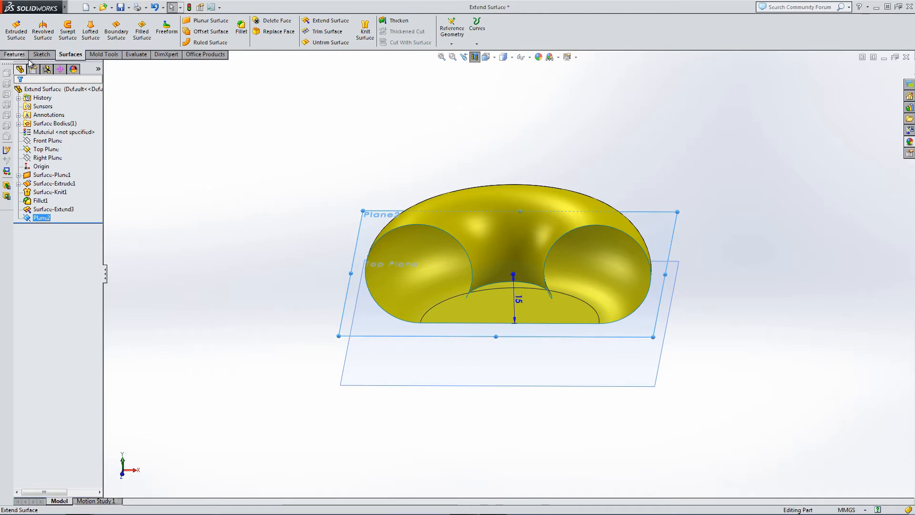
{"action": "left_click", "coordinate": [42, 54]}
{"action": "left_click", "coordinate": [14, 28]}
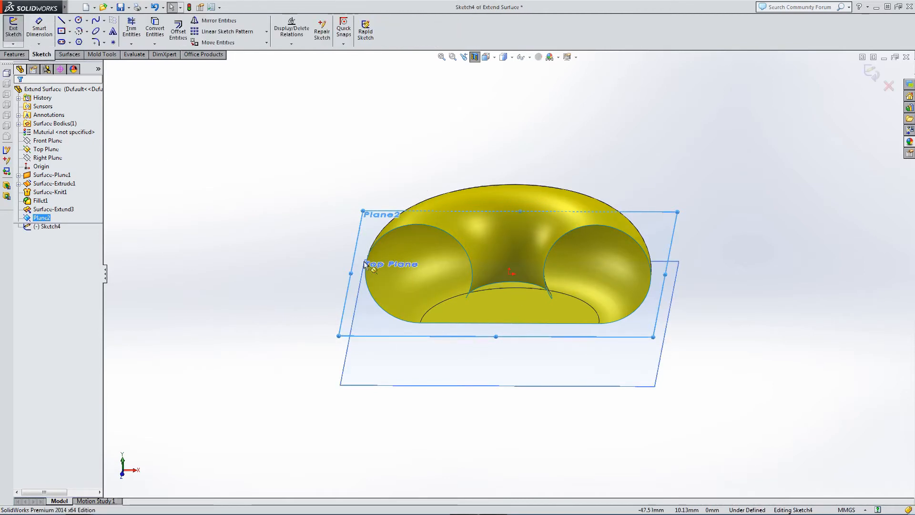
{"action": "left_click", "coordinate": [481, 294]}
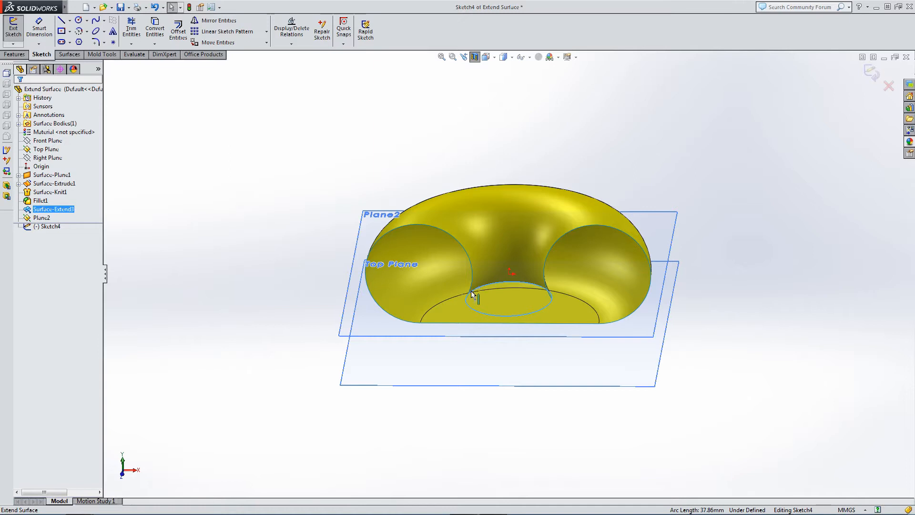
{"action": "left_click", "coordinate": [154, 30]}
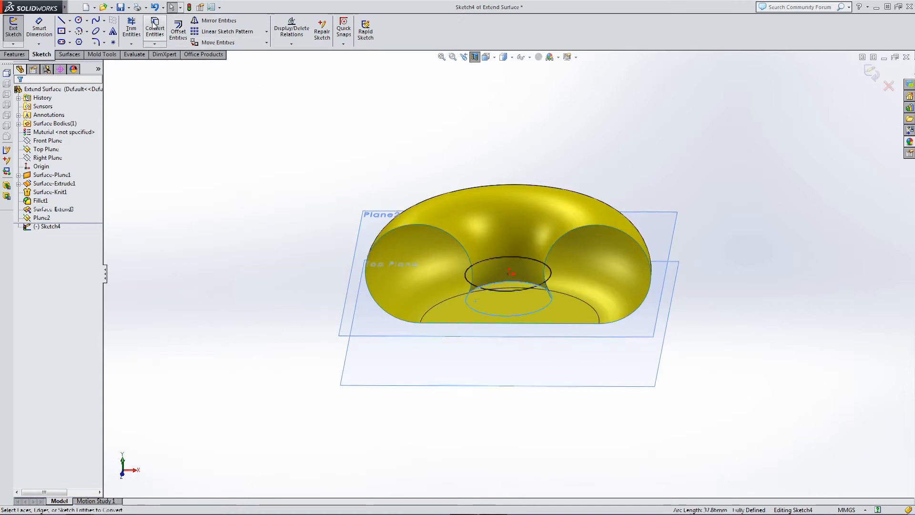
{"action": "scroll", "coordinate": [523, 310], "scroll_direction": "down", "scroll_amount": 3}
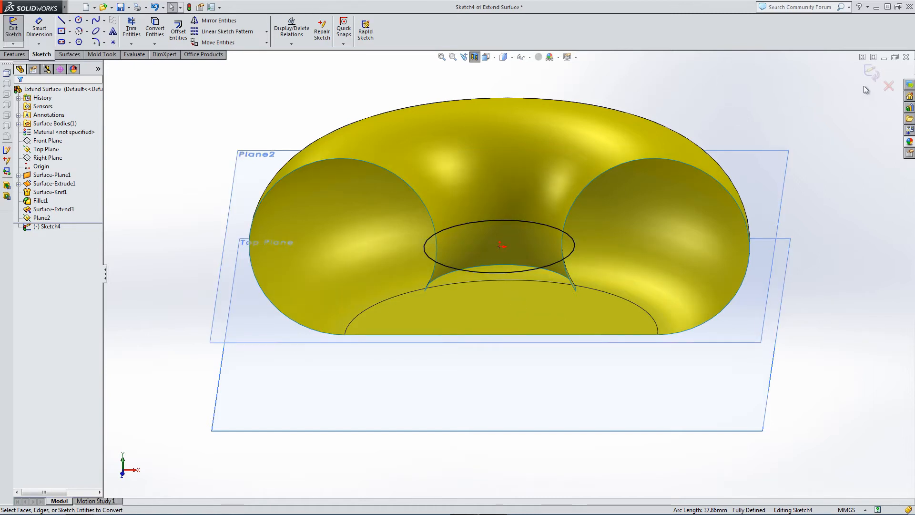
Step: Create a planar surface bounded by the current circle sketch across the central opening
{"action": "left_click", "coordinate": [61, 55]}
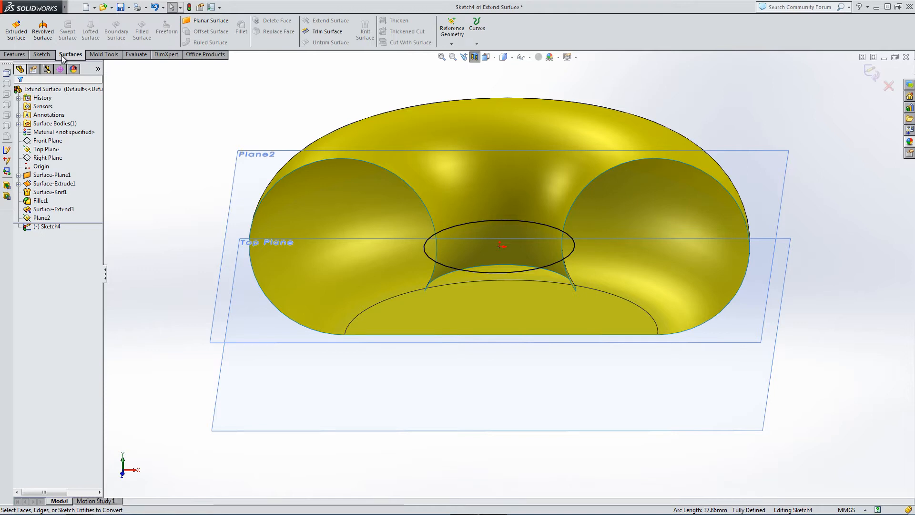
{"action": "left_click", "coordinate": [195, 21]}
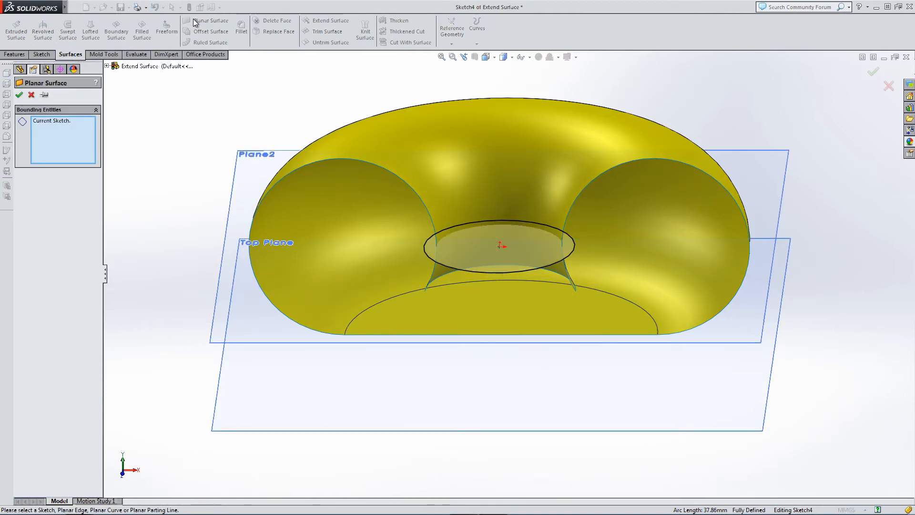
{"action": "left_click", "coordinate": [19, 95]}
Step: Trim the extended ring surface with the planar surface as the standard trim tool, keeping the main body above the excess skirt
{"action": "mouse_move", "coordinate": [354, 279]}
{"action": "middle_mouse_down"}
{"action": "mouse_move", "coordinate": [398, 239]}
{"action": "mouse_move", "coordinate": [351, 220]}
{"action": "mouse_move", "coordinate": [339, 271]}
{"action": "middle_mouse_up"}
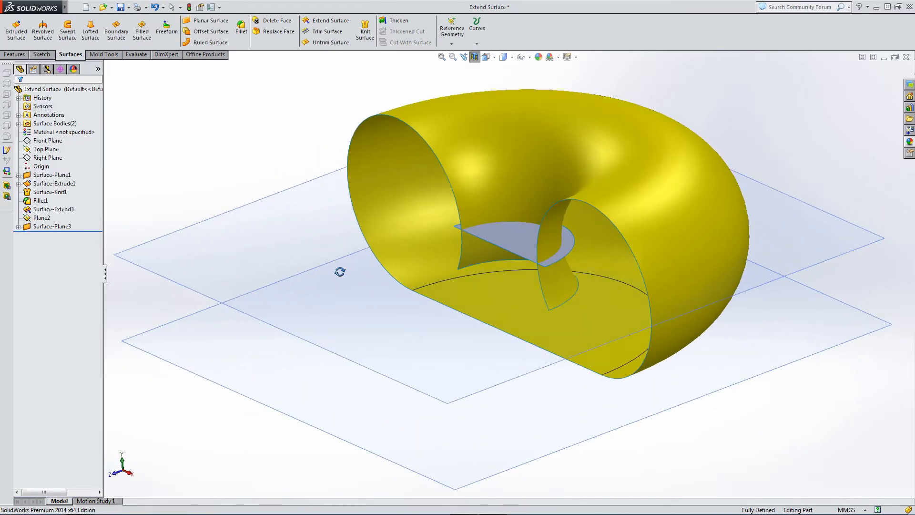
{"action": "scroll", "coordinate": [477, 283], "scroll_direction": "down", "scroll_amount": 4}
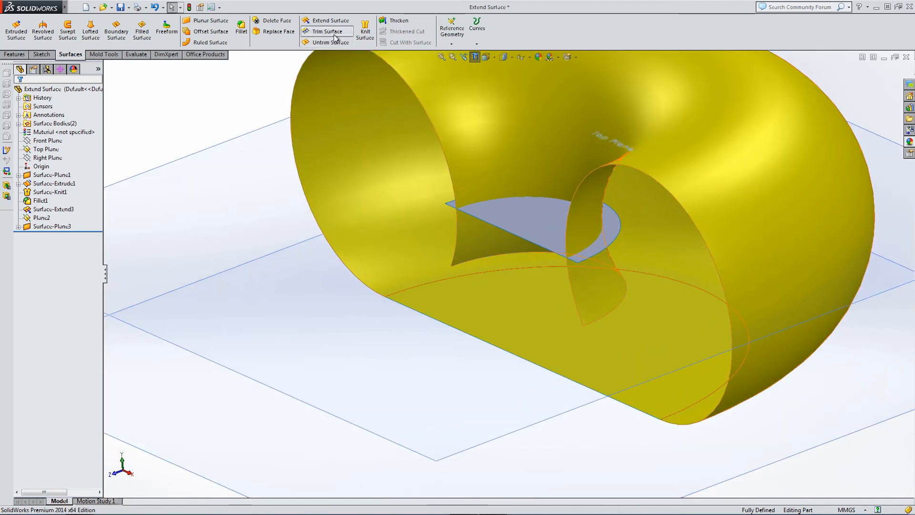
{"action": "left_click", "coordinate": [329, 31]}
{"action": "left_click", "coordinate": [514, 212]}
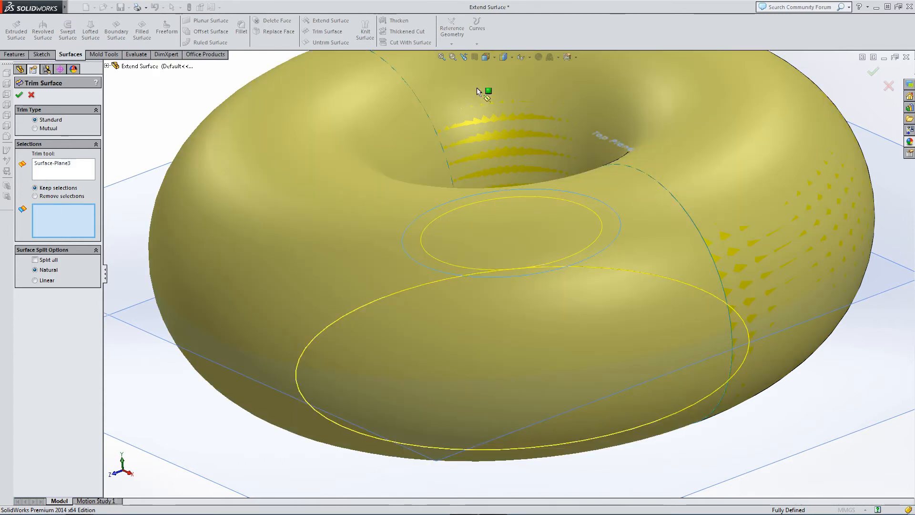
{"action": "left_click", "coordinate": [478, 91]}
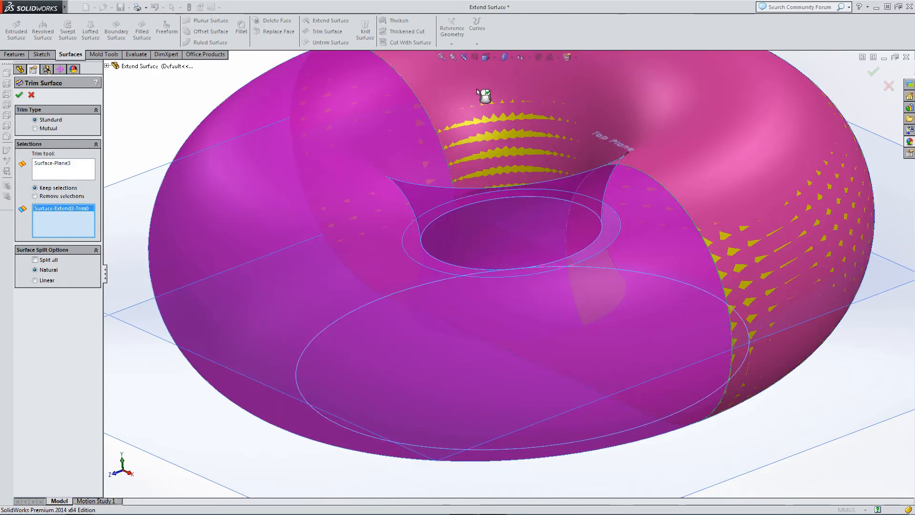
{"action": "scroll", "coordinate": [343, 292], "scroll_direction": "up", "scroll_amount": 5}
{"action": "middle_click_drag", "start_coordinate": [280, 302], "coordinate": [306, 303]}
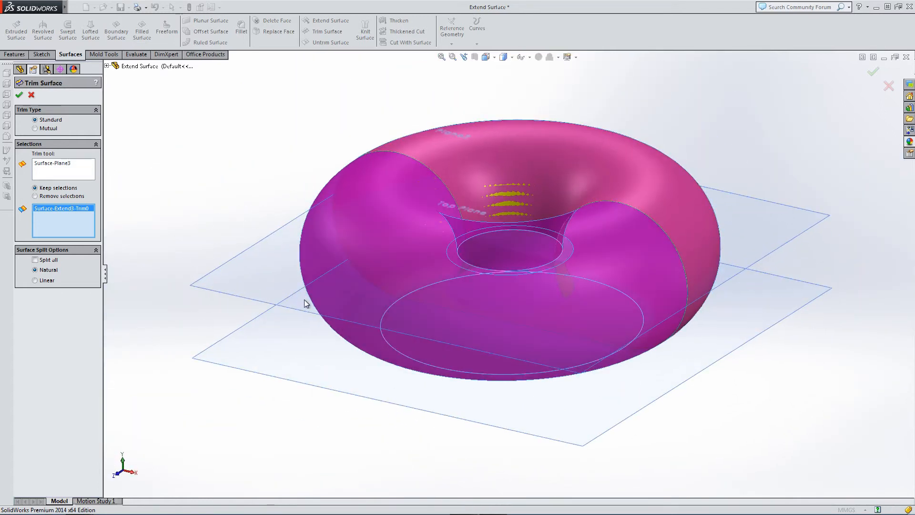
{"action": "left_click", "coordinate": [20, 96]}
Step: Trim the planar surface with the trimmed ring surface as the tool, removing the outer band that projects past the ring wall
{"action": "scroll", "coordinate": [485, 236], "scroll_direction": "down", "scroll_amount": 5}
{"action": "middle_click_drag", "start_coordinate": [485, 236], "coordinate": [570, 247]}
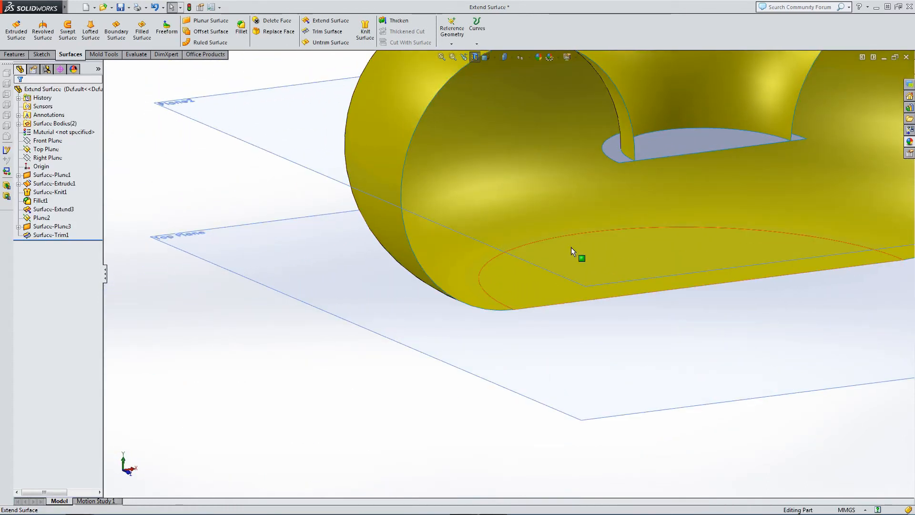
{"action": "scroll", "coordinate": [682, 248], "scroll_direction": "up", "scroll_amount": 3}
{"action": "scroll", "coordinate": [693, 168], "scroll_direction": "down", "scroll_amount": 3}
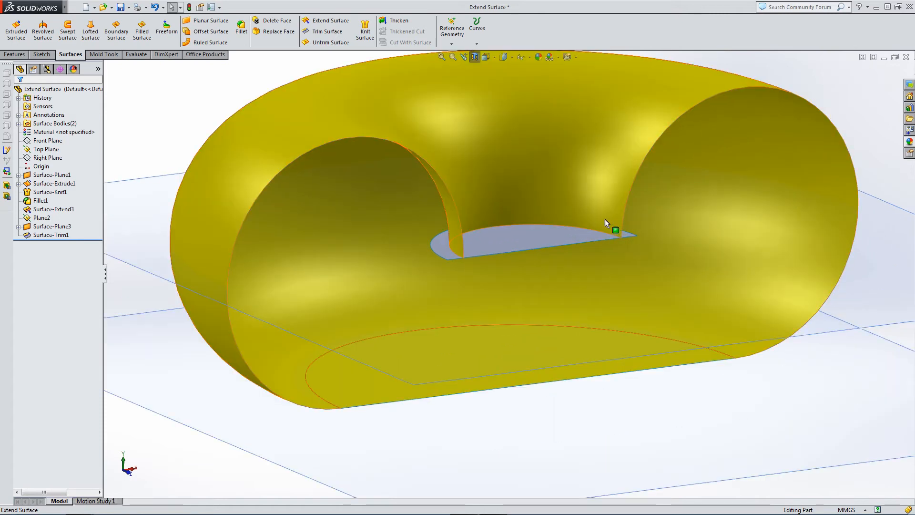
{"action": "left_click", "coordinate": [326, 32]}
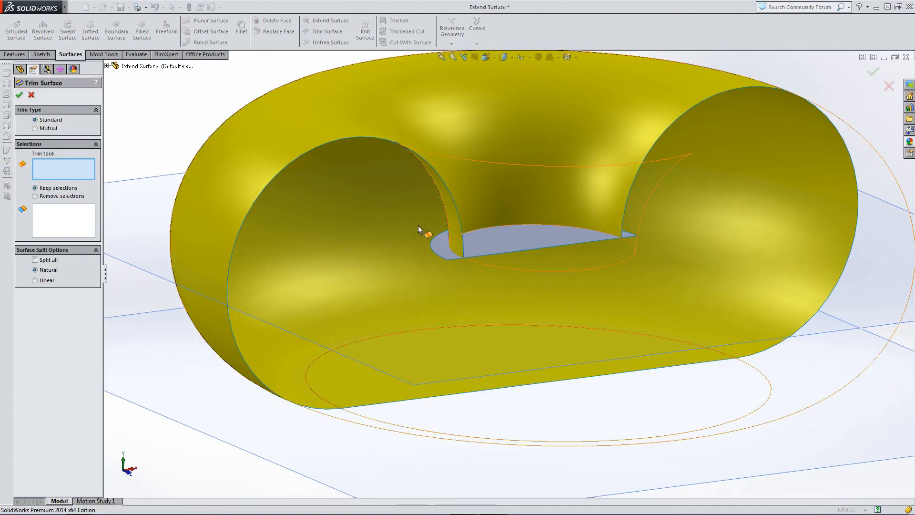
{"action": "left_click", "coordinate": [455, 229]}
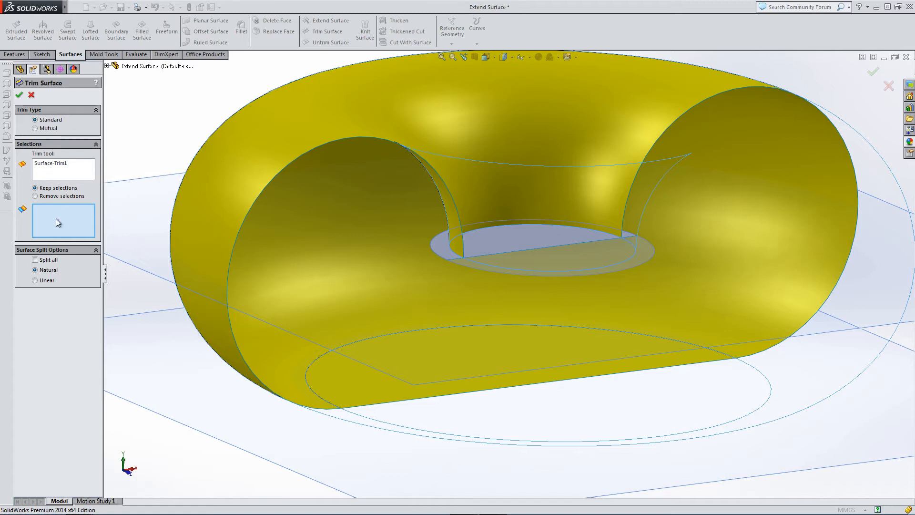
{"action": "left_click", "coordinate": [39, 197]}
{"action": "left_click", "coordinate": [441, 254]}
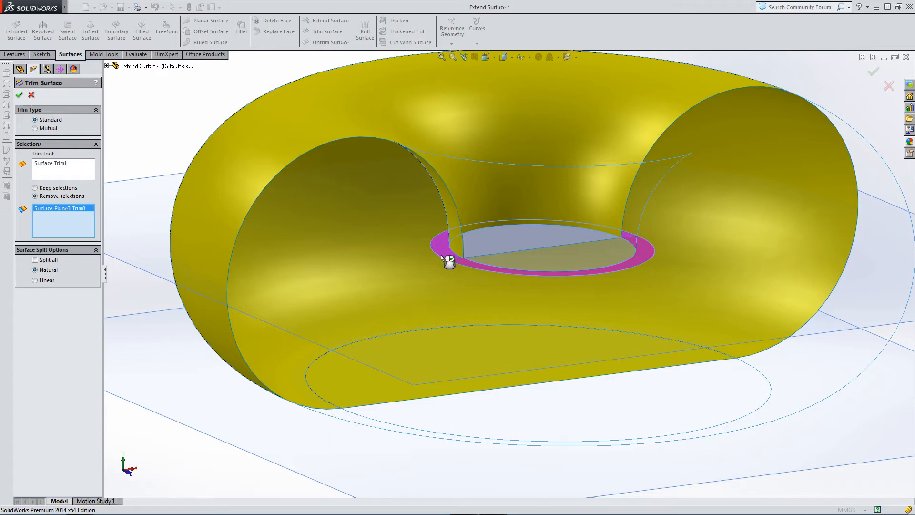
{"action": "left_click", "coordinate": [20, 95]}
Step: Turn off the section view to show the complete ring with its closed centre
{"action": "key", "text": "f"}
{"action": "middle_click_drag", "start_coordinate": [244, 194], "coordinate": [255, 243]}
{"action": "scroll", "coordinate": [536, 310], "scroll_direction": "down", "scroll_amount": 3}
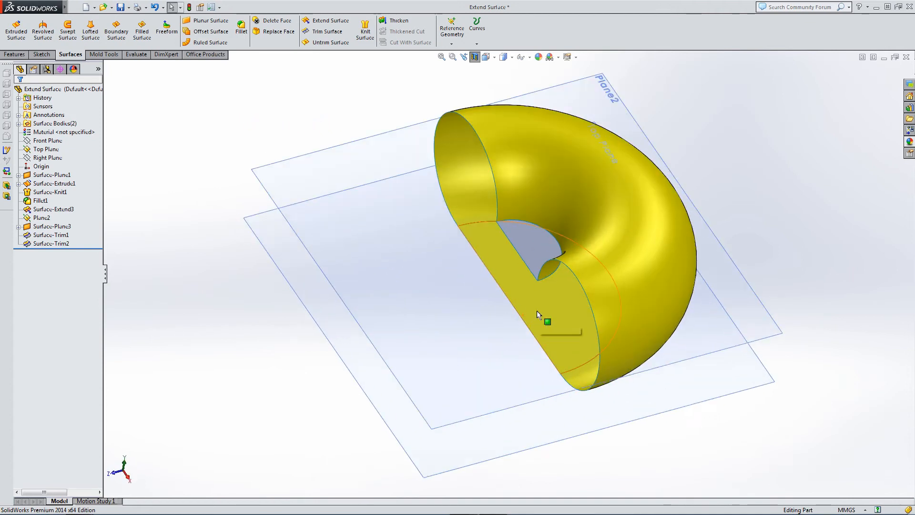
{"action": "left_click", "coordinate": [474, 57]}
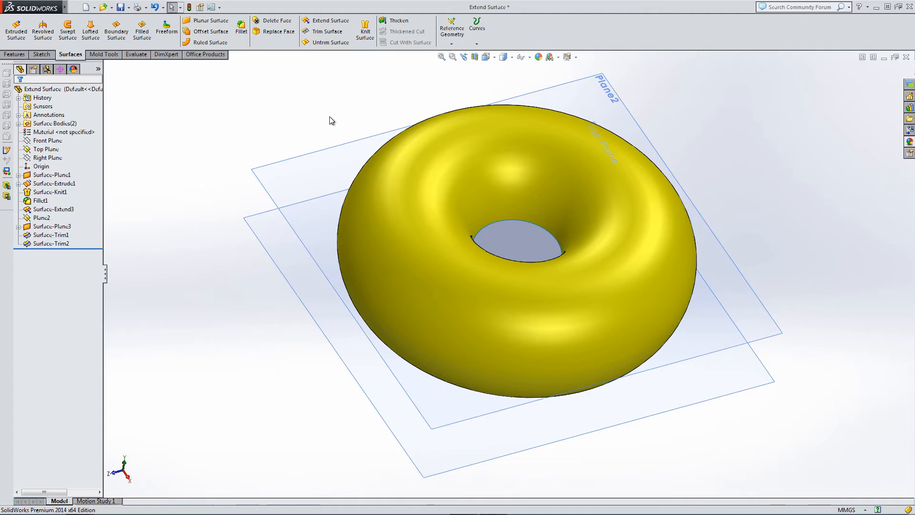
Step: Knit the central planar surface and the ring surface together without forming a solid
{"action": "left_click", "coordinate": [364, 32]}
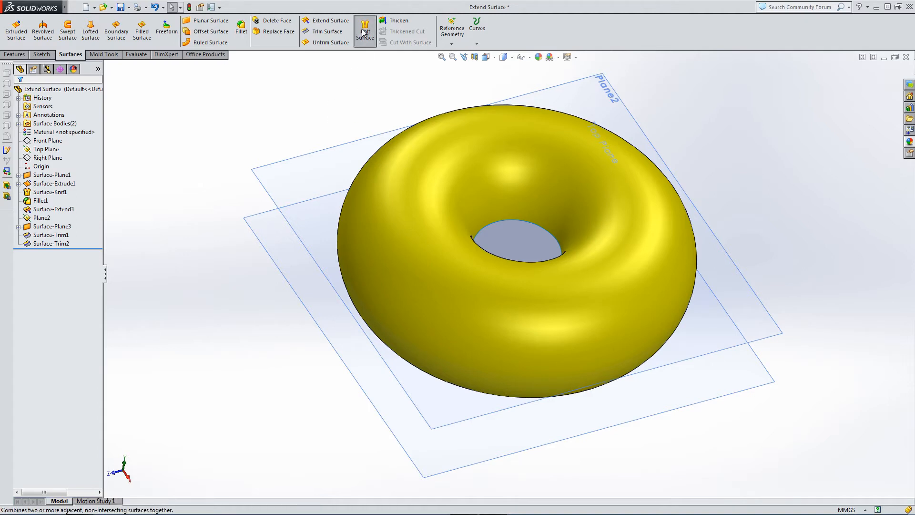
{"action": "left_click", "coordinate": [518, 231]}
{"action": "left_click", "coordinate": [504, 181]}
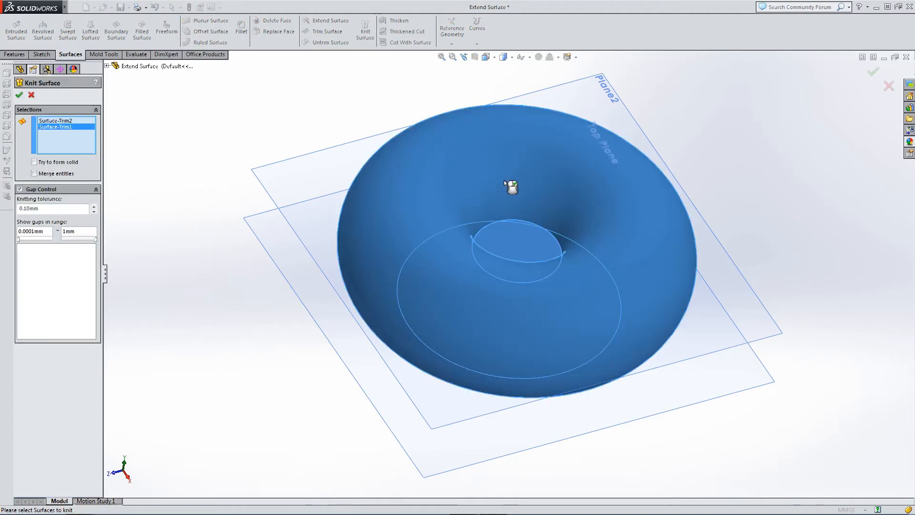
{"action": "left_click", "coordinate": [19, 96]}
Step: Section the knitted surface model at the Front Plane
{"action": "left_click", "coordinate": [255, 172]}
{"action": "key", "text": "f"}
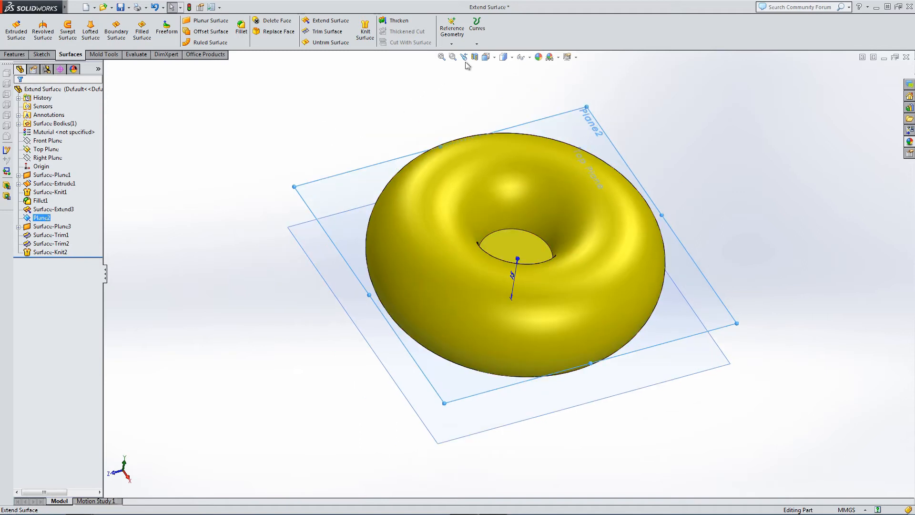
{"action": "left_click", "coordinate": [474, 56]}
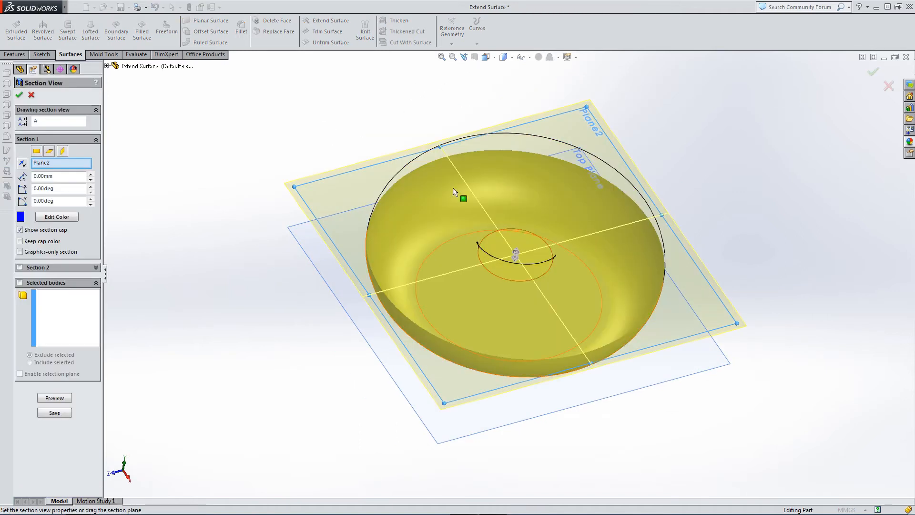
{"action": "left_click", "coordinate": [50, 151]}
{"action": "left_click", "coordinate": [38, 152]}
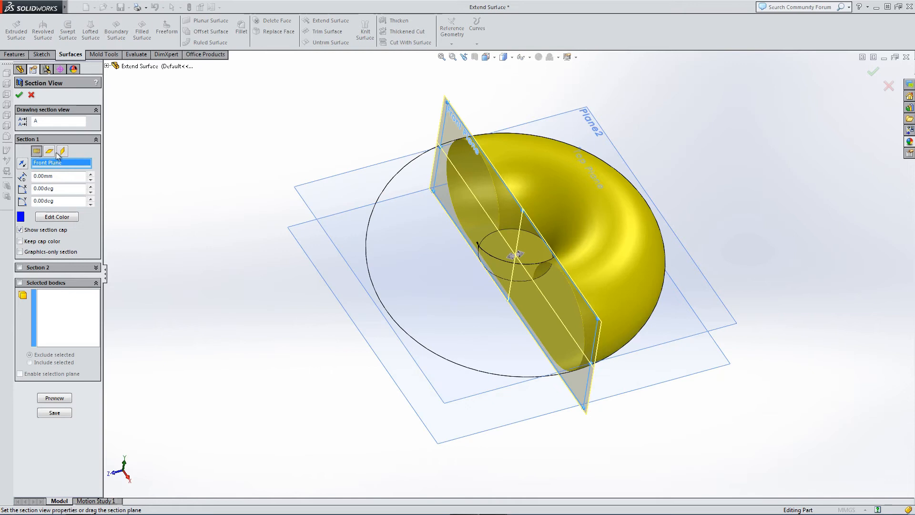
{"action": "left_click", "coordinate": [19, 95]}
Step: Thicken the knitted surface inward by 3 mm and examine the wall in the sectioned model
{"action": "mouse_move", "coordinate": [519, 313]}
{"action": "middle_mouse_down"}
{"action": "mouse_move", "coordinate": [642, 244]}
{"action": "mouse_move", "coordinate": [519, 295]}
{"action": "middle_mouse_up"}
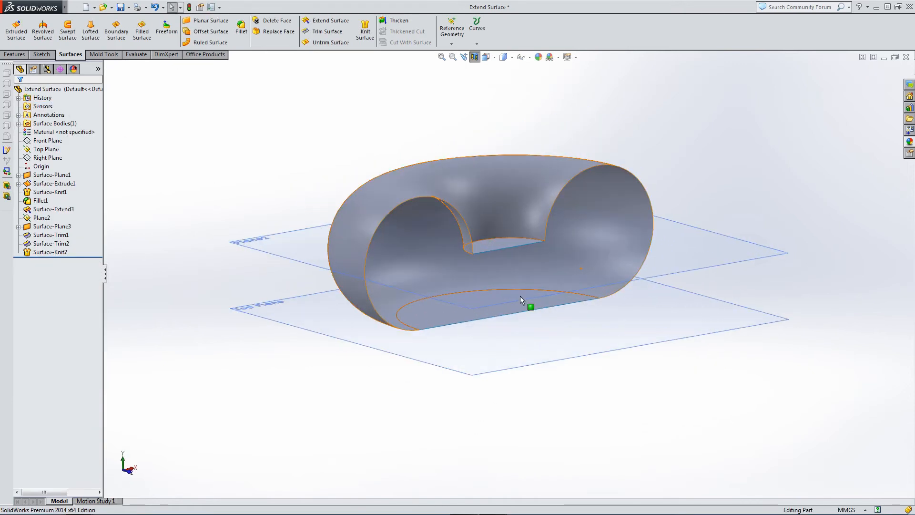
{"action": "scroll", "coordinate": [518, 295], "scroll_direction": "down", "scroll_amount": 5}
{"action": "left_click", "coordinate": [396, 20]}
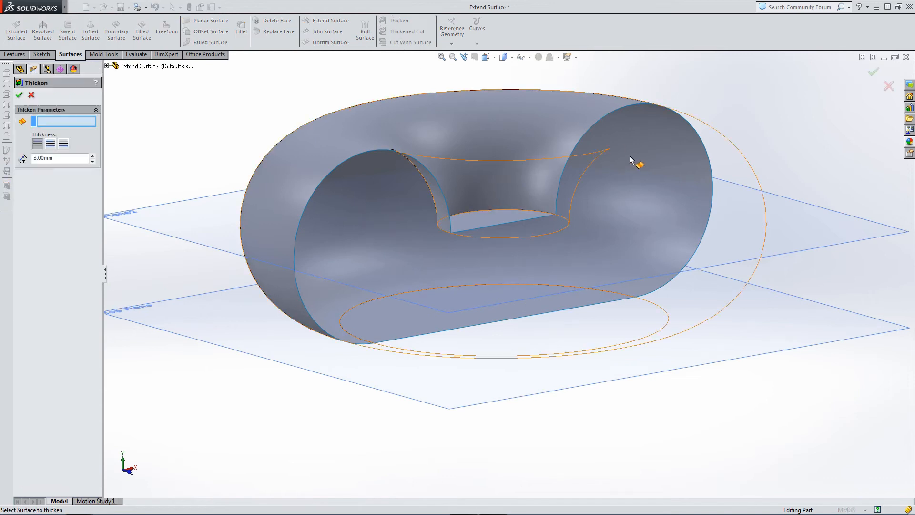
{"action": "left_click", "coordinate": [632, 157]}
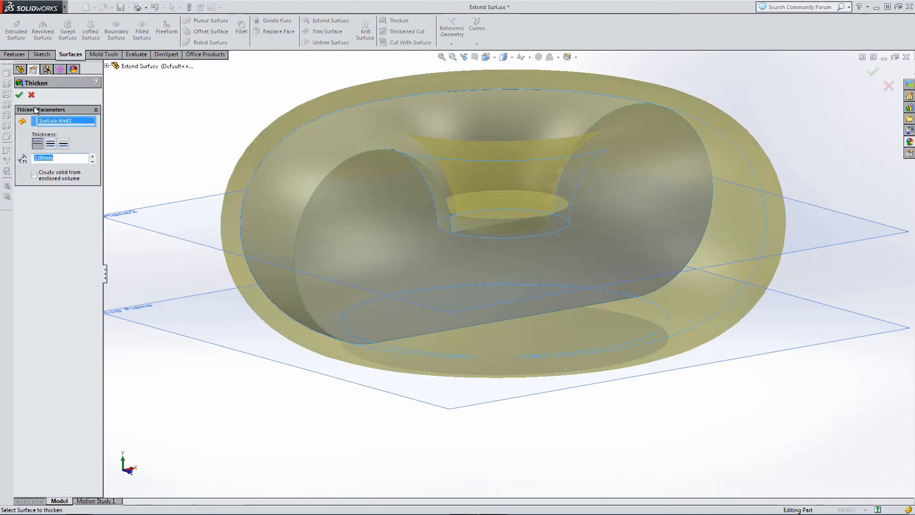
{"action": "left_click", "coordinate": [65, 144]}
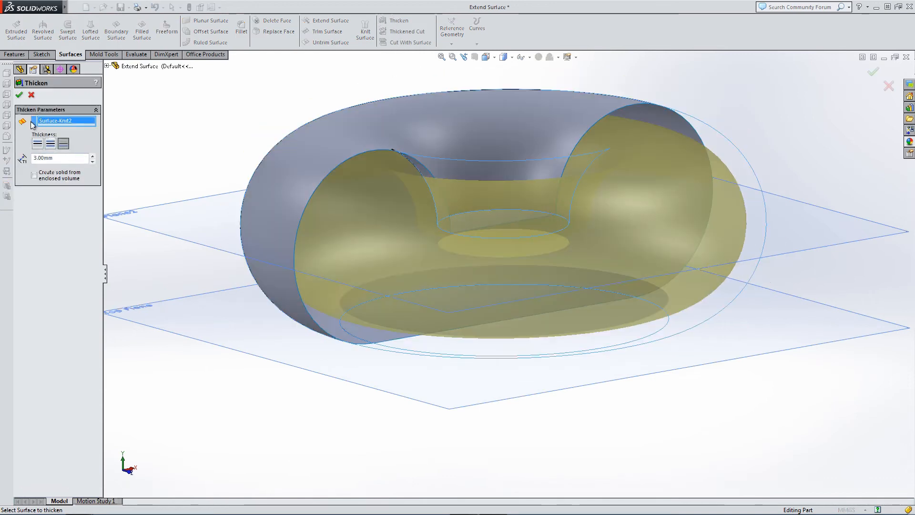
{"action": "left_click", "coordinate": [19, 94]}
{"action": "middle_click_drag", "start_coordinate": [227, 187], "coordinate": [292, 251]}
{"action": "middle_click_drag", "start_coordinate": [265, 288], "coordinate": [284, 310]}
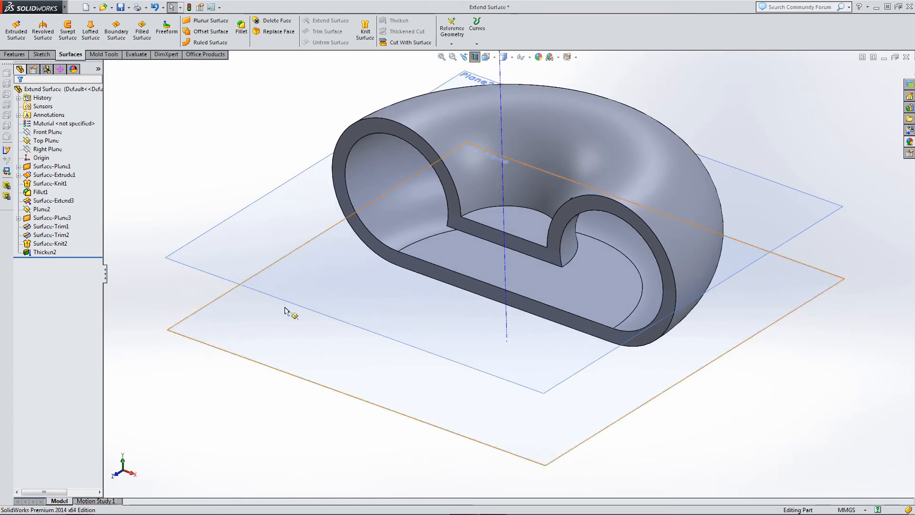
Step: Turn off the section view to show the complete thickened ring
{"action": "key", "text": "f"}
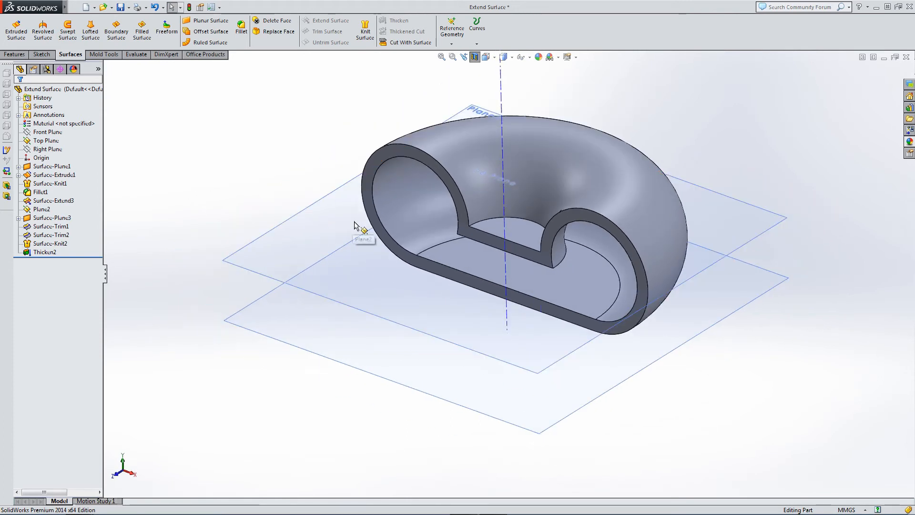
{"action": "left_click", "coordinate": [44, 252]}
{"action": "left_click", "coordinate": [151, 199]}
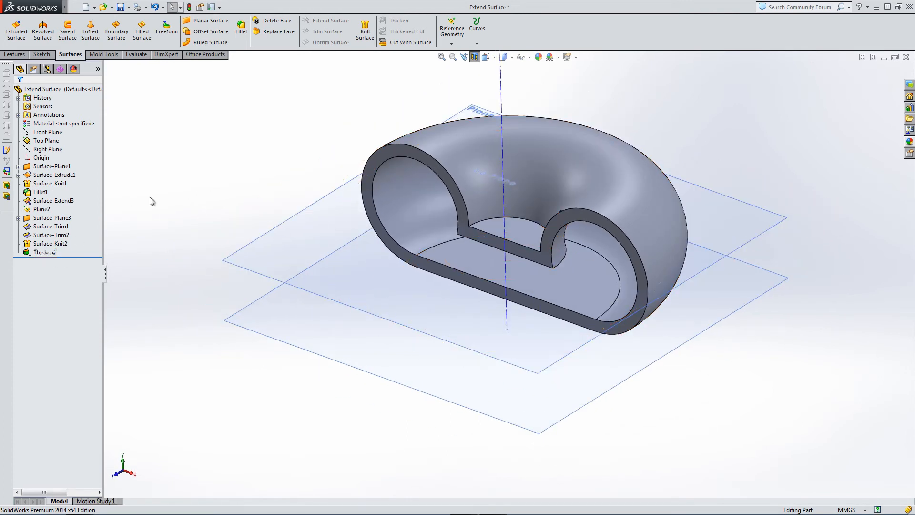
{"action": "left_click", "coordinate": [474, 57]}
{"action": "middle_click_drag", "start_coordinate": [514, 145], "coordinate": [521, 148]}
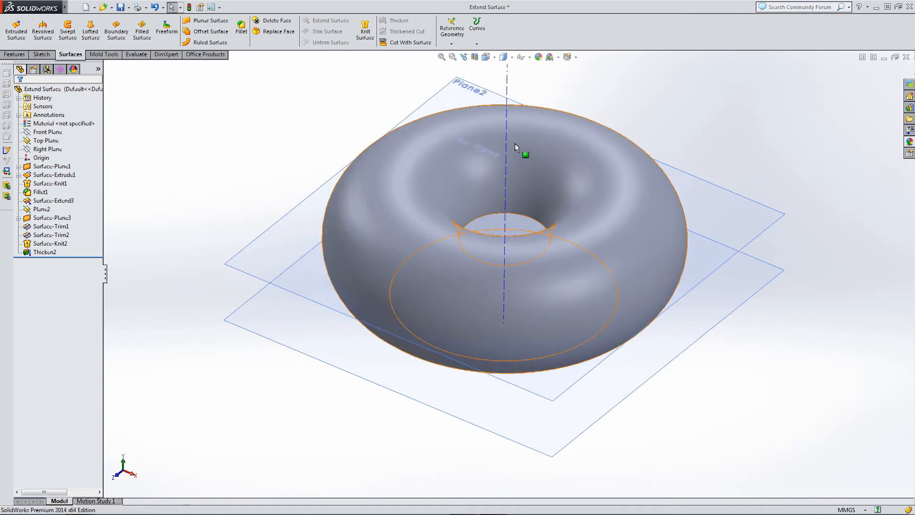
{"action": "left_click", "coordinate": [474, 57]}
{"action": "left_click_drag", "start_coordinate": [506, 237], "coordinate": [346, 366]}
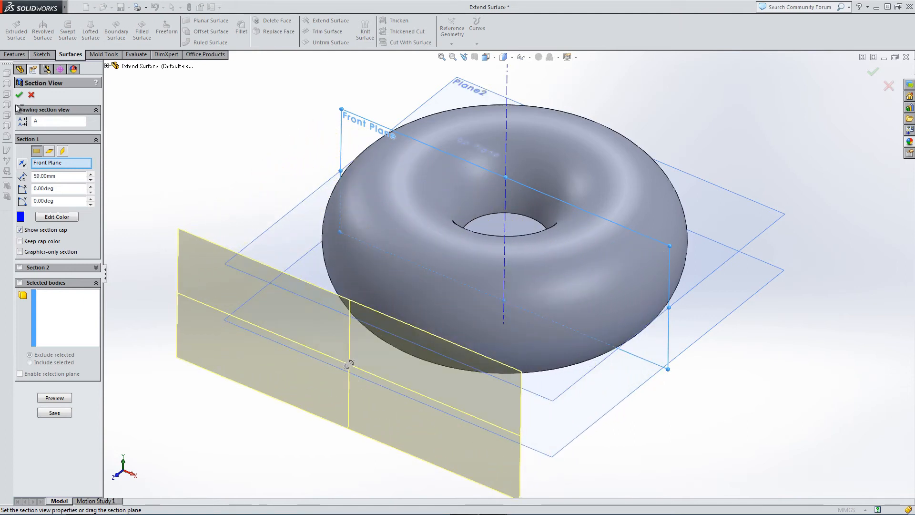
{"action": "left_click", "coordinate": [32, 96]}
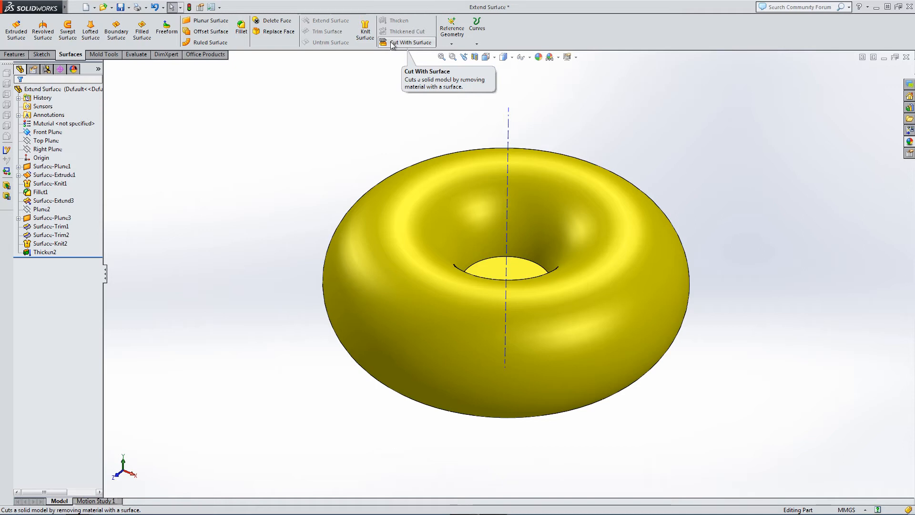
Step: Show the Right Plane and cut the thickened ring in half with it using Cut With Surface
{"action": "left_click", "coordinate": [46, 150]}
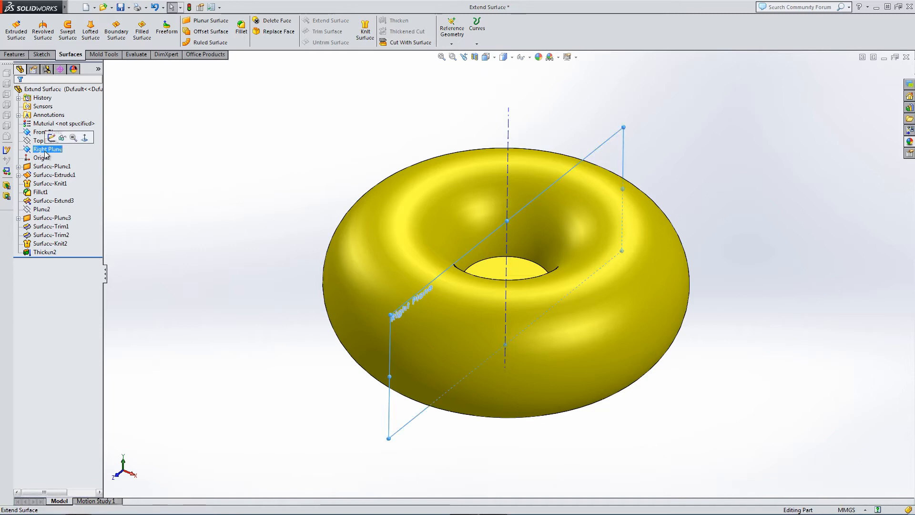
{"action": "left_click", "coordinate": [62, 138]}
{"action": "left_click", "coordinate": [196, 158]}
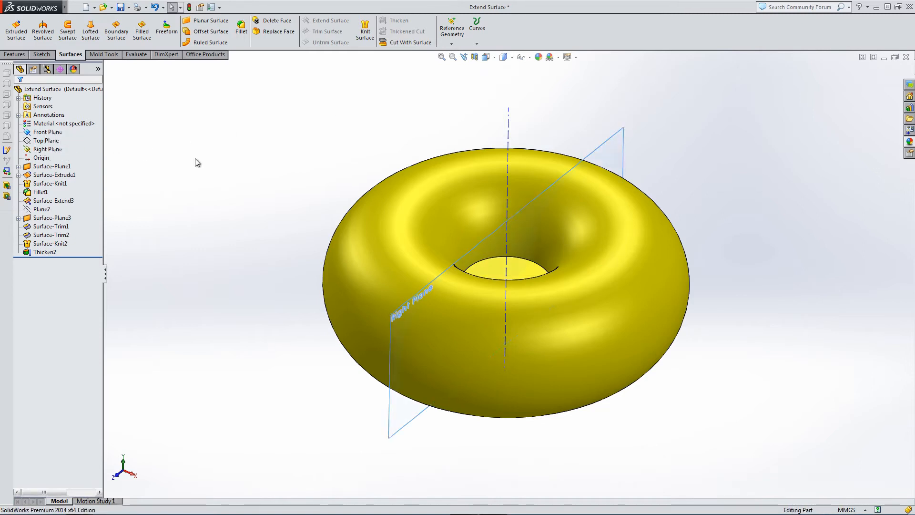
{"action": "left_click", "coordinate": [414, 42]}
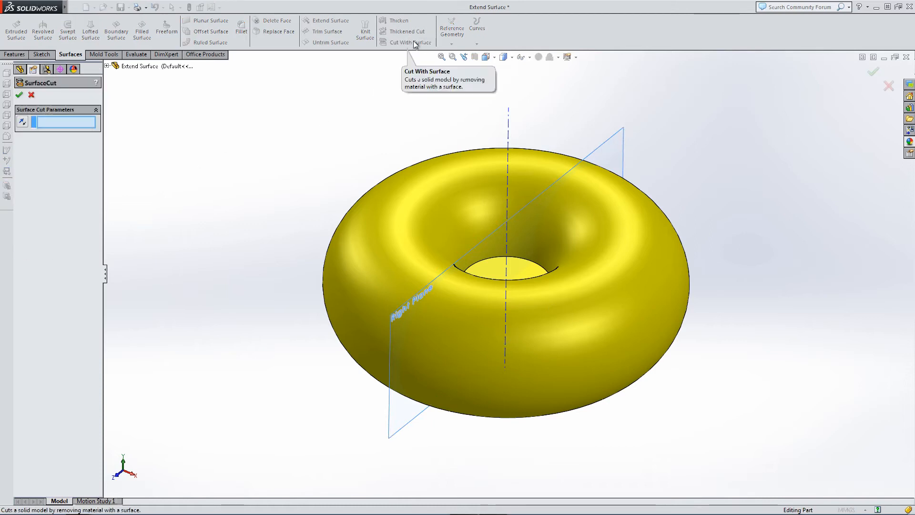
{"action": "left_click", "coordinate": [613, 145]}
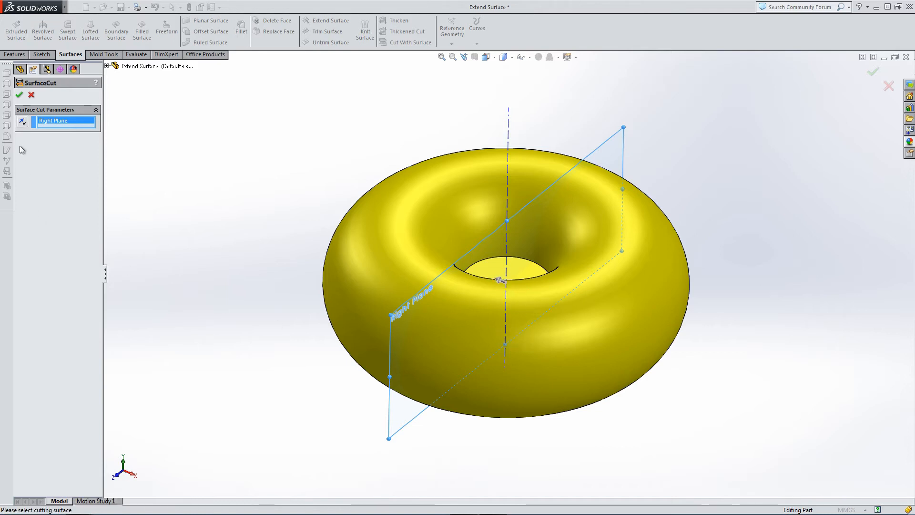
{"action": "left_click", "coordinate": [19, 95]}
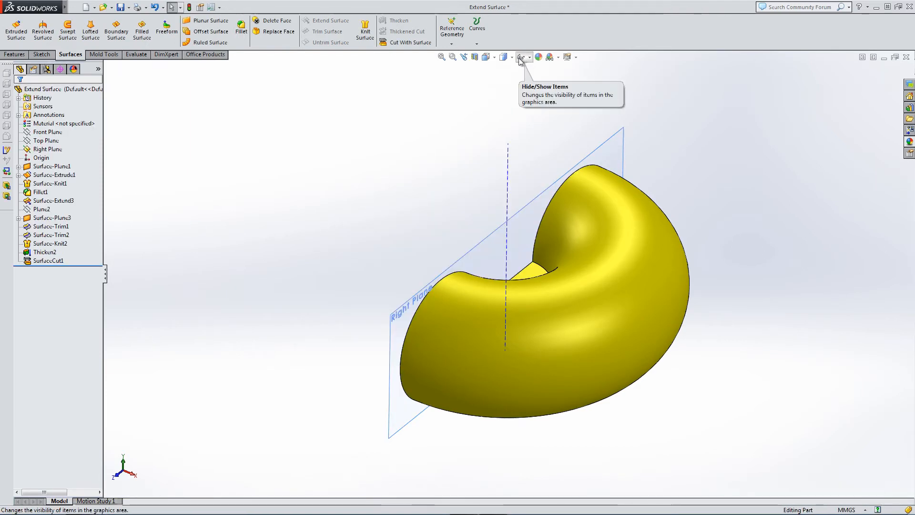
{"action": "middle_click_drag", "start_coordinate": [400, 237], "coordinate": [595, 265]}
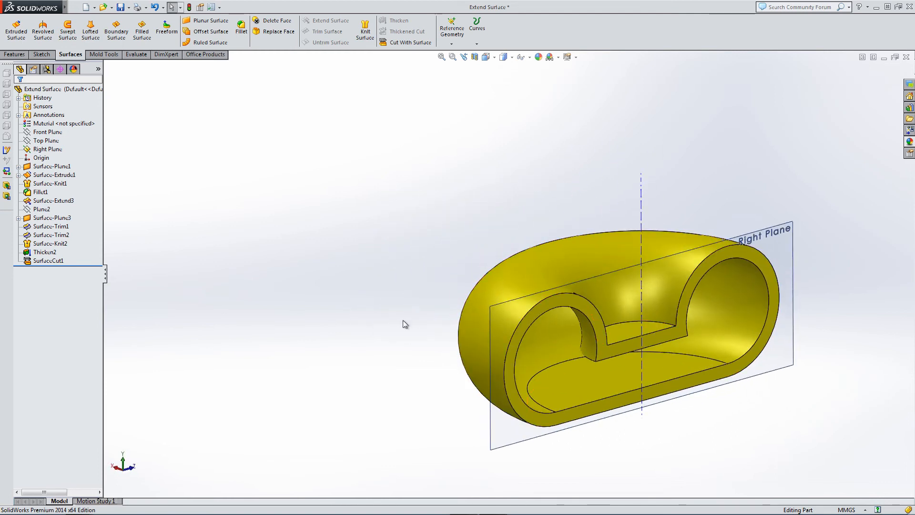
{"action": "middle_click_drag", "start_coordinate": [664, 370], "coordinate": [546, 346]}
{"action": "scroll", "coordinate": [550, 352], "scroll_direction": "down", "scroll_amount": 5}
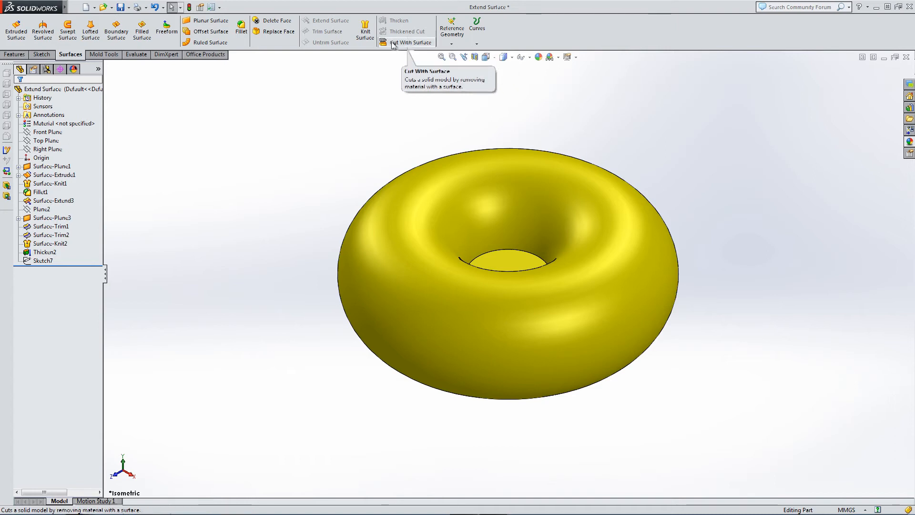
Step: Show the Top Plane and the parabolic sketch lying on it beneath the ring
{"action": "left_click", "coordinate": [46, 140]}
{"action": "left_click", "coordinate": [144, 165]}
{"action": "left_click", "coordinate": [42, 261]}
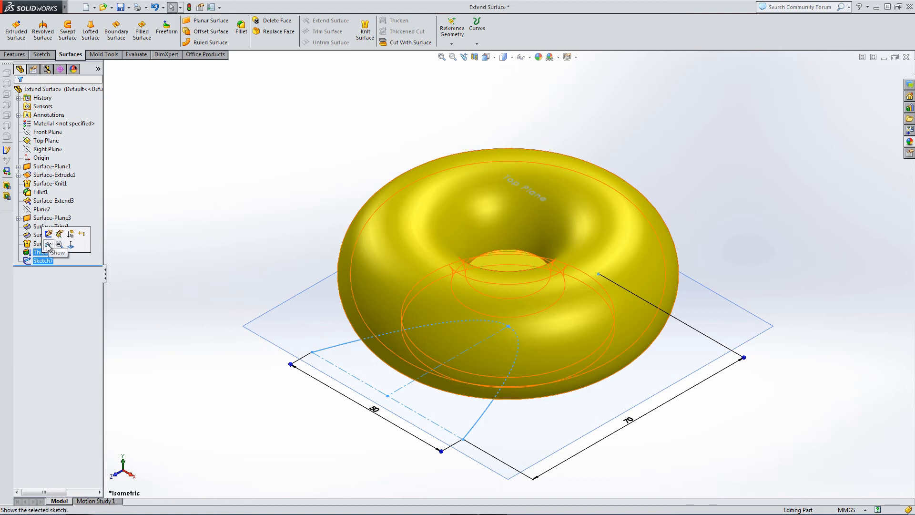
{"action": "left_click", "coordinate": [48, 246]}
Step: Open the parabolic sketch for editing in the top view, examine its shape and dimensions, and exit it
{"action": "left_click", "coordinate": [503, 56]}
{"action": "left_click", "coordinate": [501, 80]}
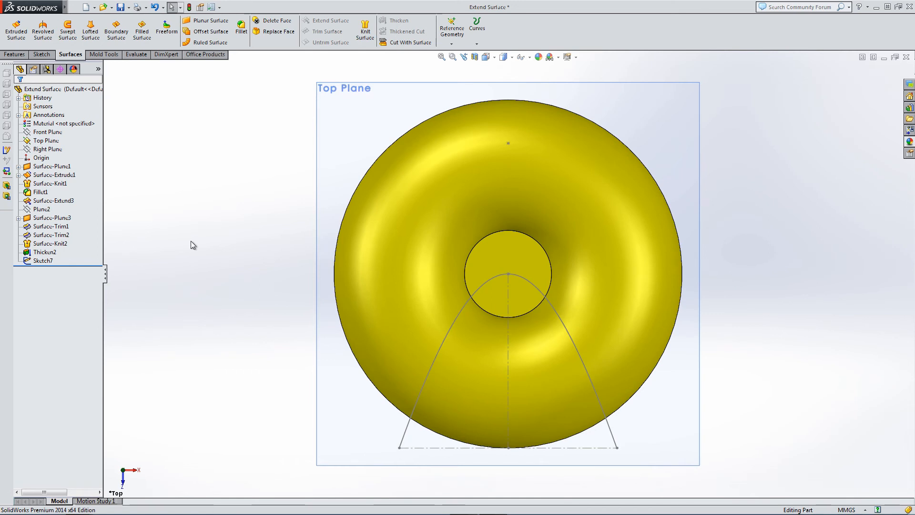
{"action": "left_click", "coordinate": [42, 260]}
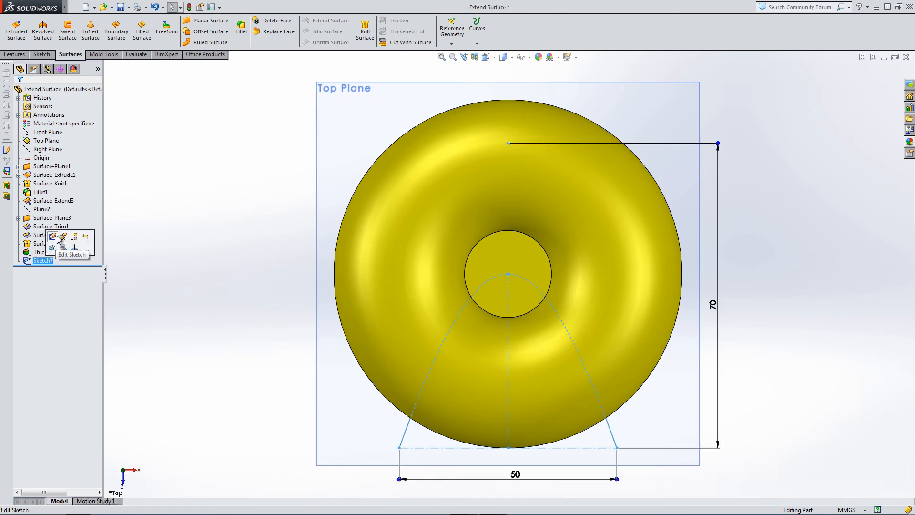
{"action": "left_click", "coordinate": [56, 237]}
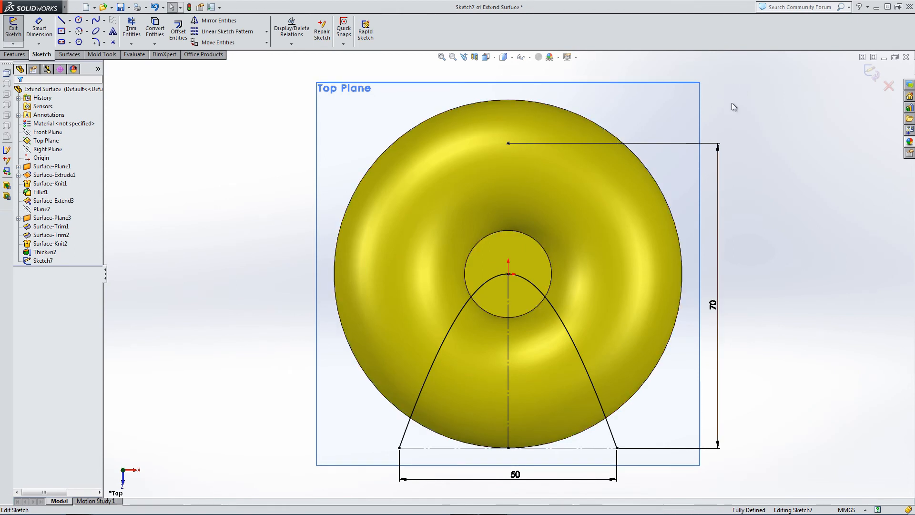
{"action": "left_click", "coordinate": [871, 72]}
Step: Extrude the parabolic sketch upward through the ring as a surface with a blind depth of 30 mm
{"action": "middle_click_drag", "start_coordinate": [278, 371], "coordinate": [239, 190]}
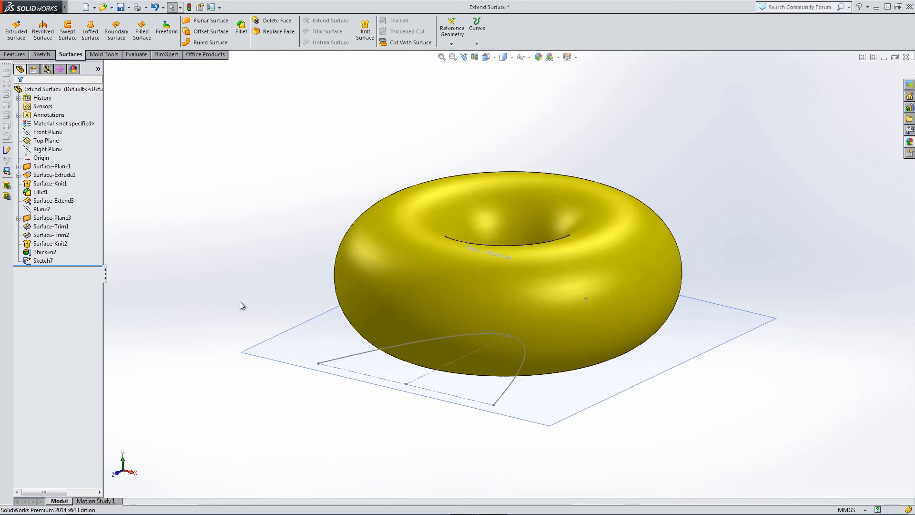
{"action": "left_click", "coordinate": [39, 260]}
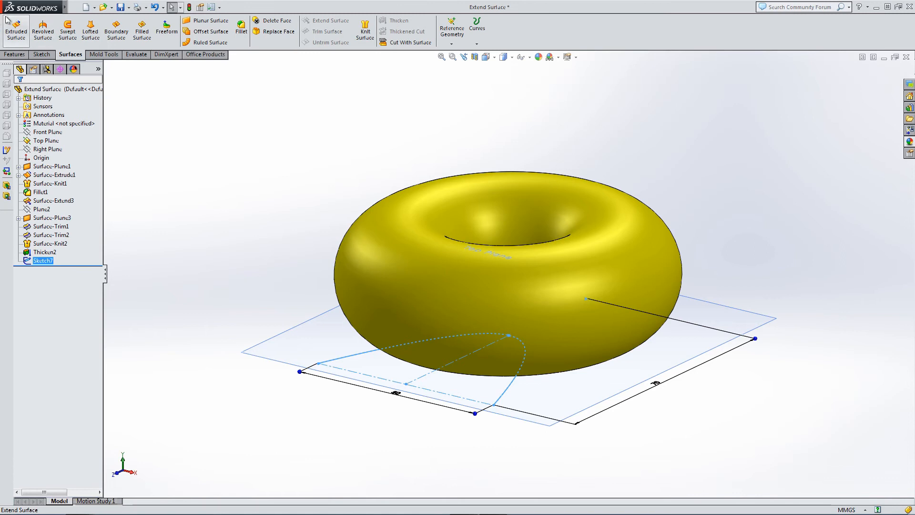
{"action": "left_click", "coordinate": [16, 29]}
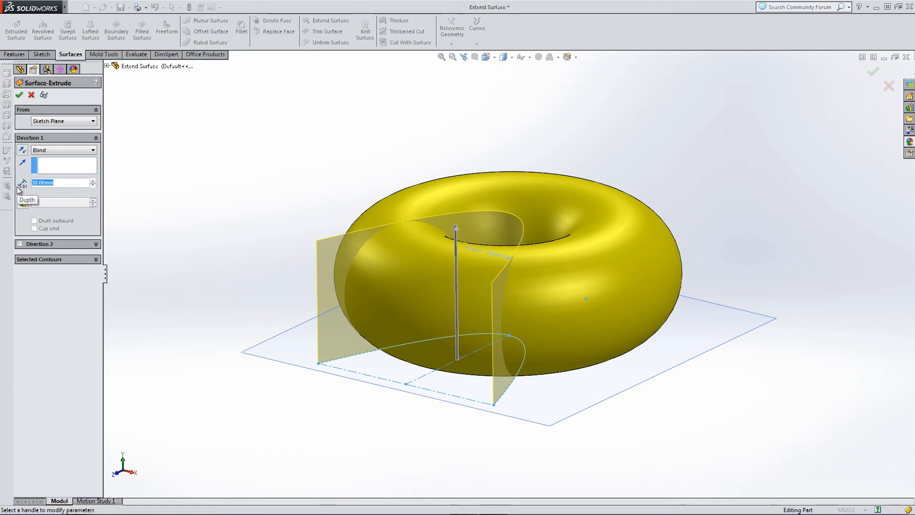
{"action": "left_click", "coordinate": [19, 96]}
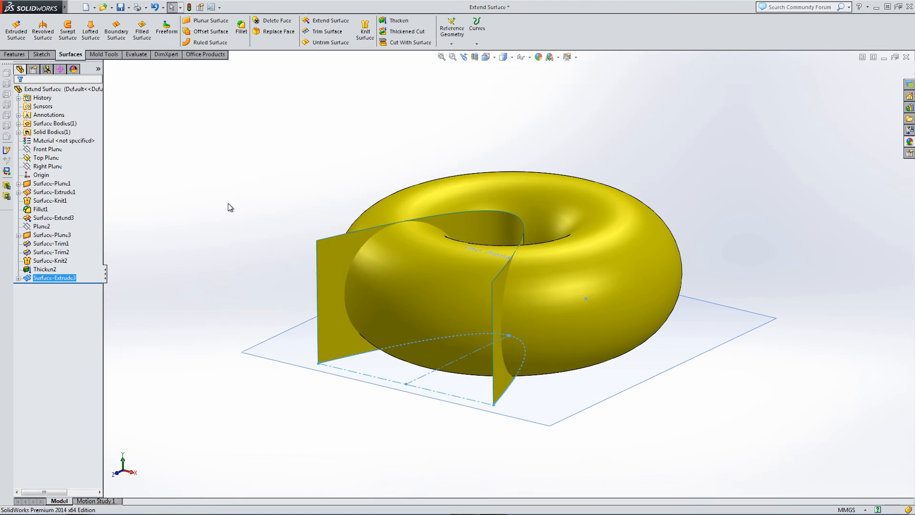
Step: Apply a red colour to the extruded parabolic surface
{"action": "right_click", "coordinate": [333, 248]}
{"action": "left_click", "coordinate": [389, 218]}
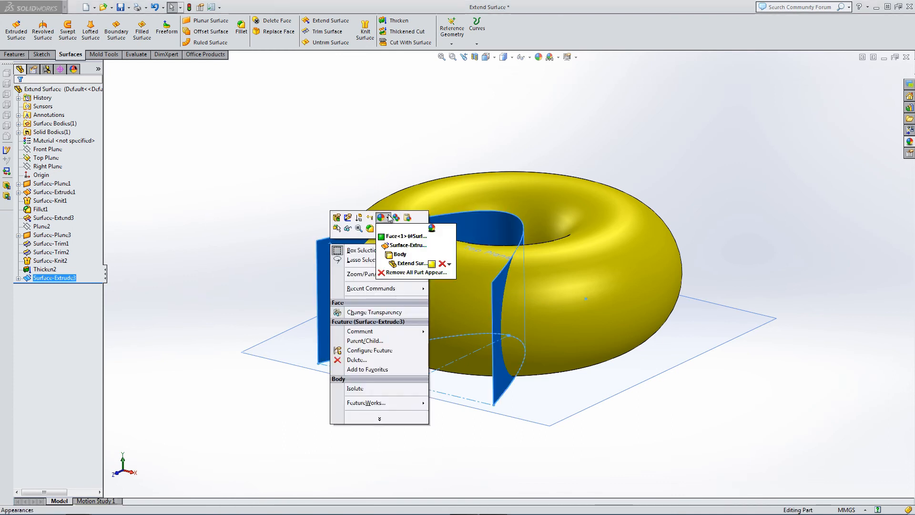
{"action": "left_click", "coordinate": [389, 244]}
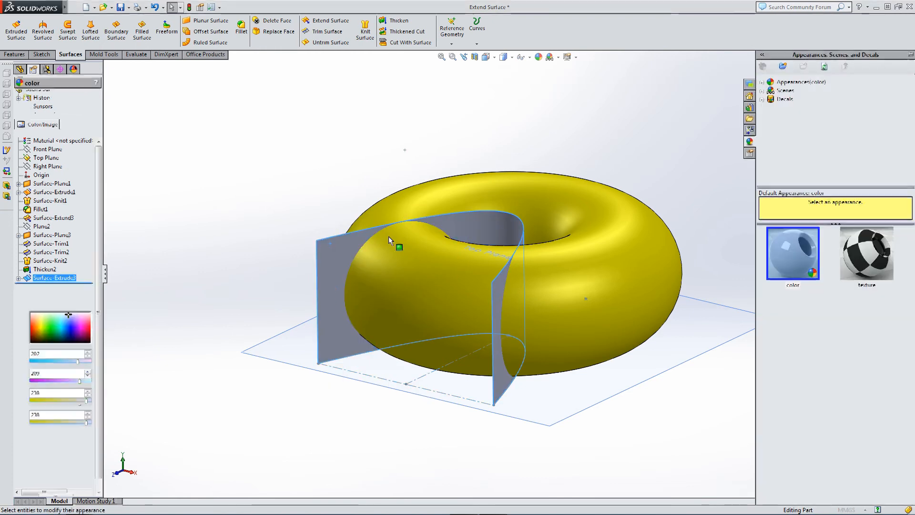
{"action": "left_click", "coordinate": [35, 293]}
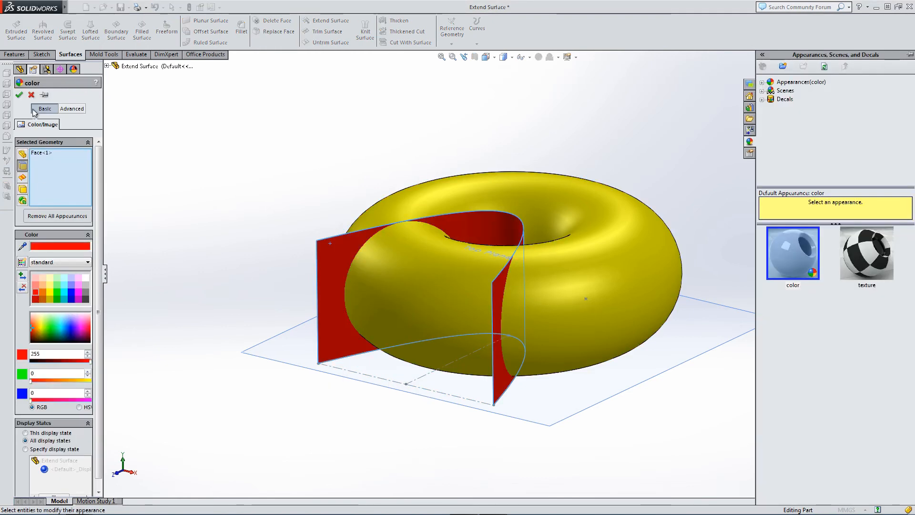
{"action": "left_click", "coordinate": [19, 95]}
Step: Hide the parabolic sketch belonging to the red extruded surface
{"action": "middle_click_drag", "start_coordinate": [219, 174], "coordinate": [201, 226]}
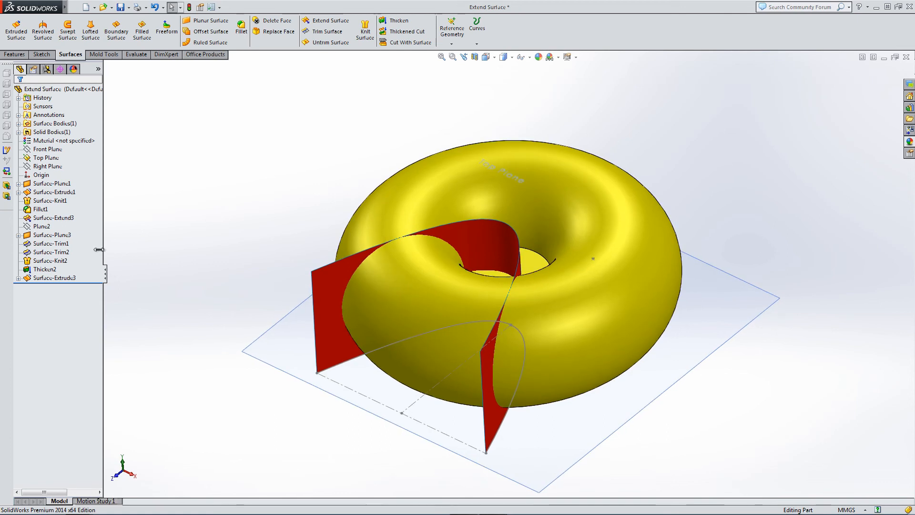
{"action": "left_click", "coordinate": [19, 279]}
{"action": "left_click", "coordinate": [46, 286]}
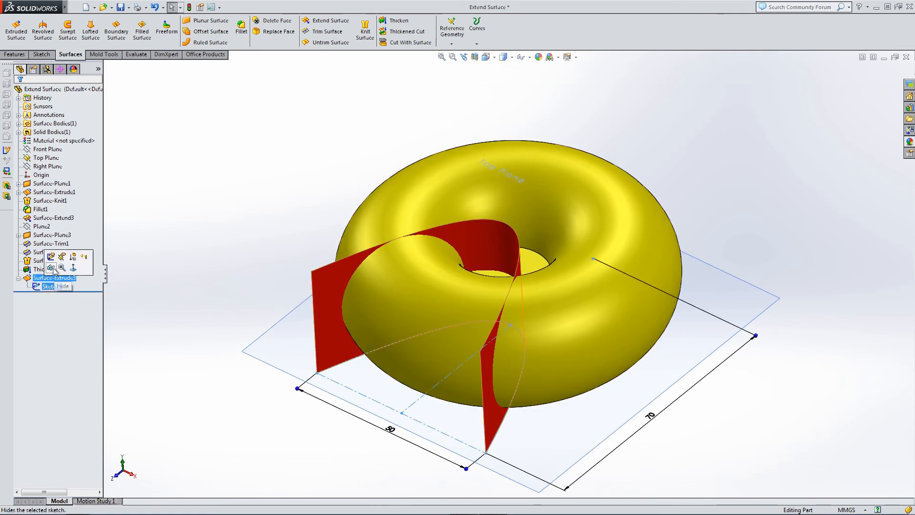
{"action": "left_click", "coordinate": [118, 261]}
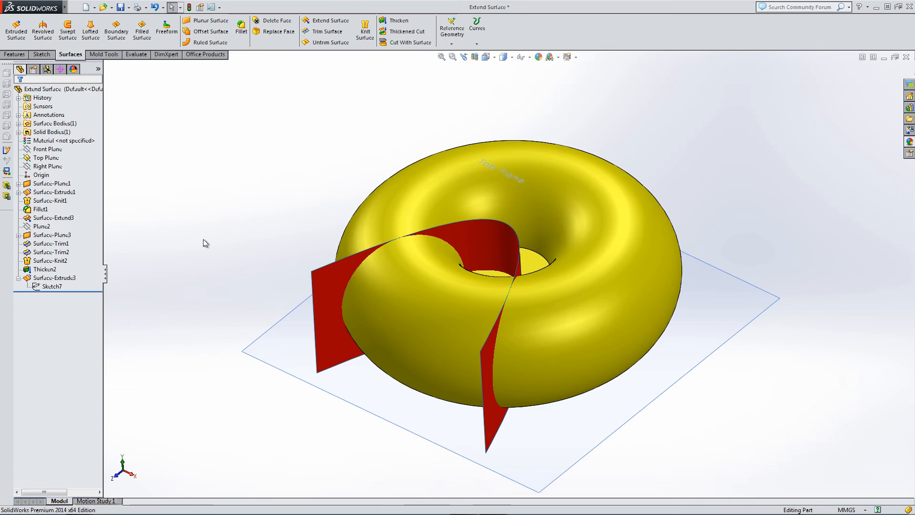
Step: Start a Thickened Cut using the red parabolic extruded surface and view its preview through the ring
{"action": "left_click", "coordinate": [396, 31]}
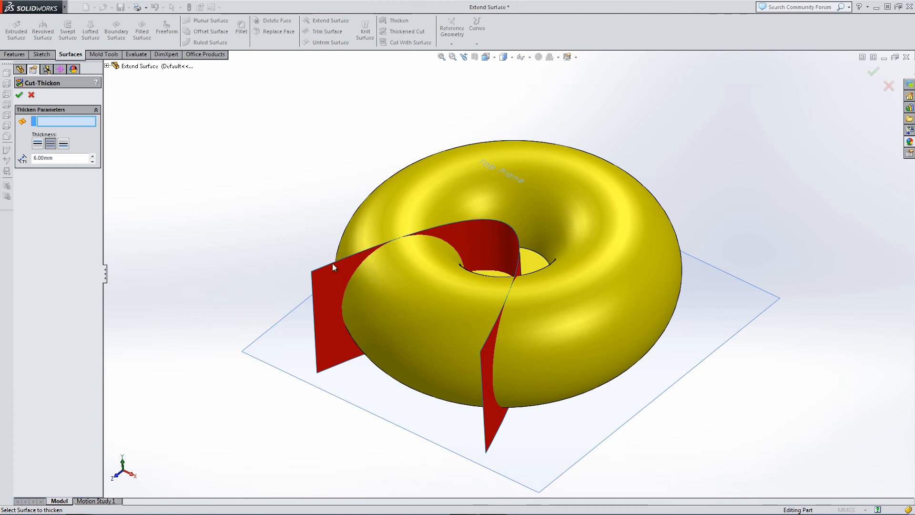
{"action": "left_click", "coordinate": [314, 282]}
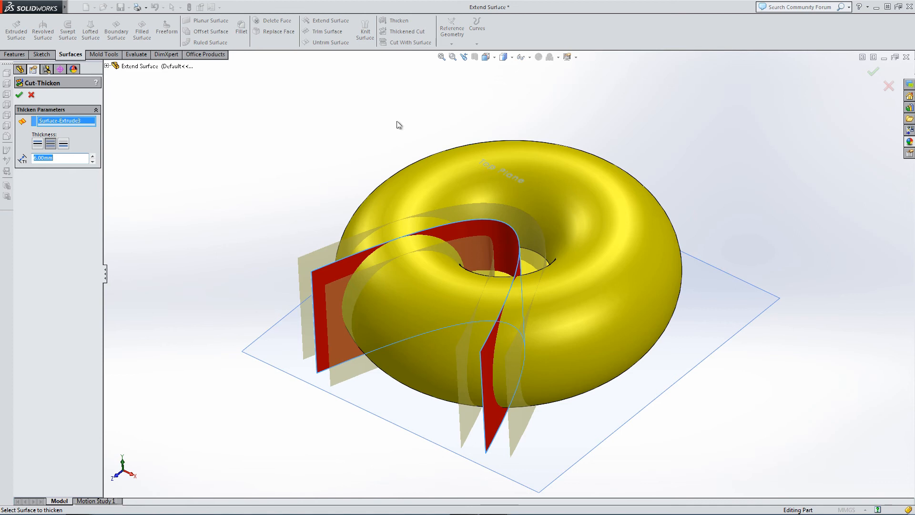
{"action": "left_click", "coordinate": [485, 57]}
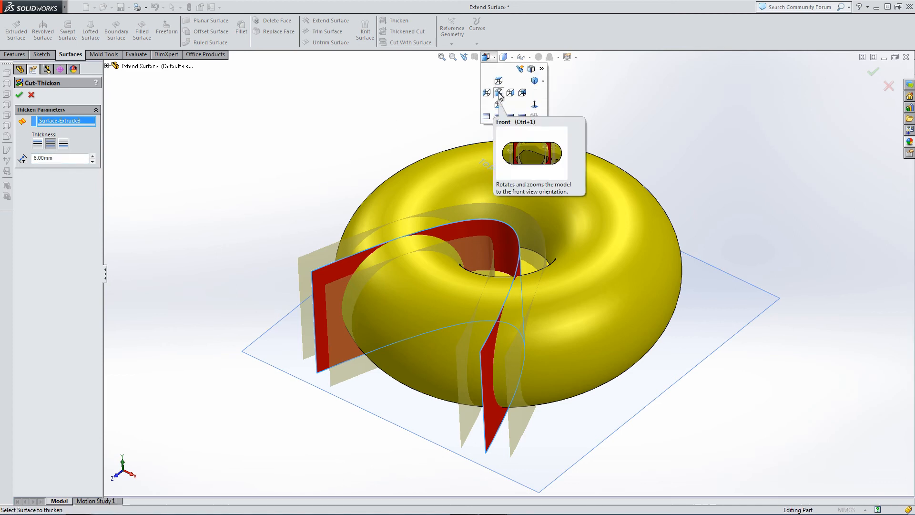
{"action": "left_click", "coordinate": [498, 80]}
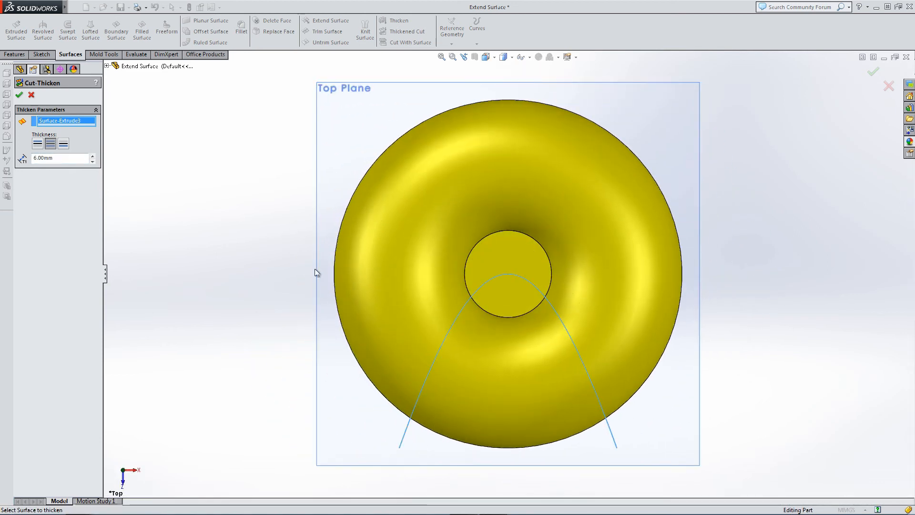
{"action": "middle_click_drag", "start_coordinate": [288, 248], "coordinate": [284, 206]}
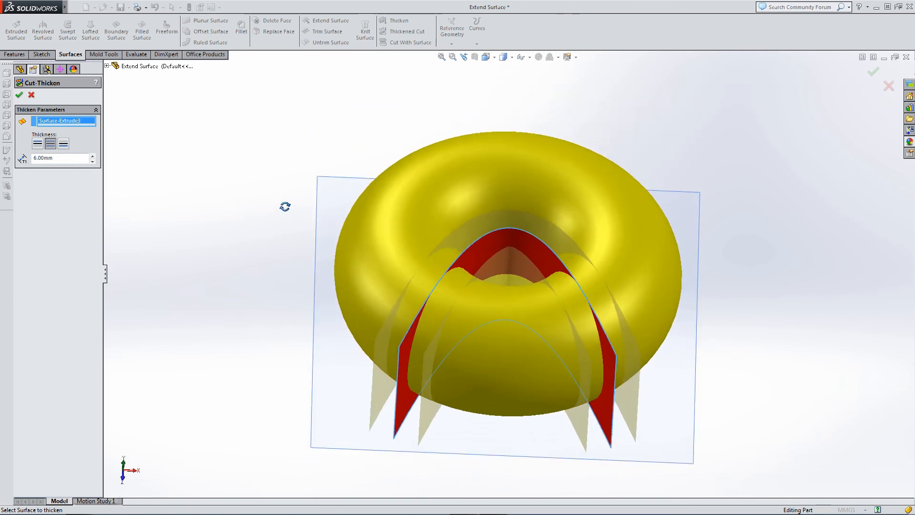
{"action": "scroll", "coordinate": [513, 292], "scroll_direction": "down", "scroll_amount": 3}
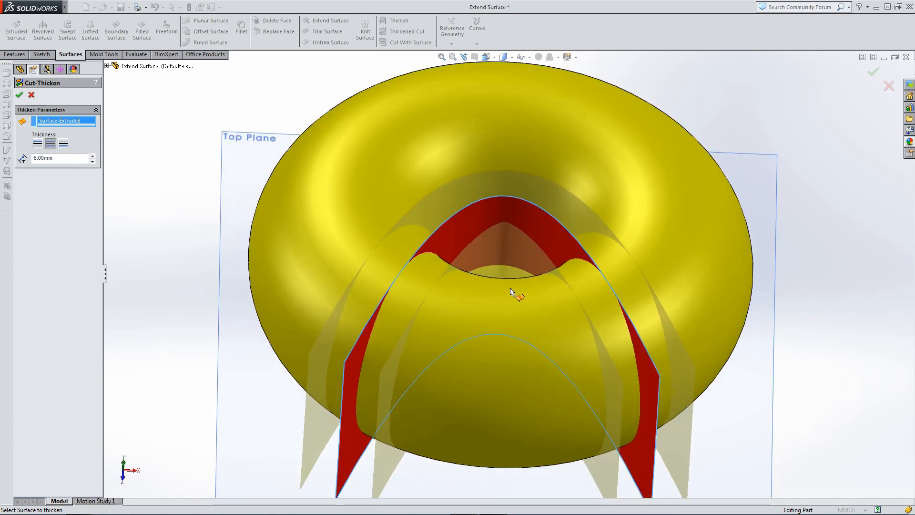
Step: Compare the one-sided thickness options for the cut, then set it to thicken both sides by 3 mm
{"action": "left_click", "coordinate": [62, 145]}
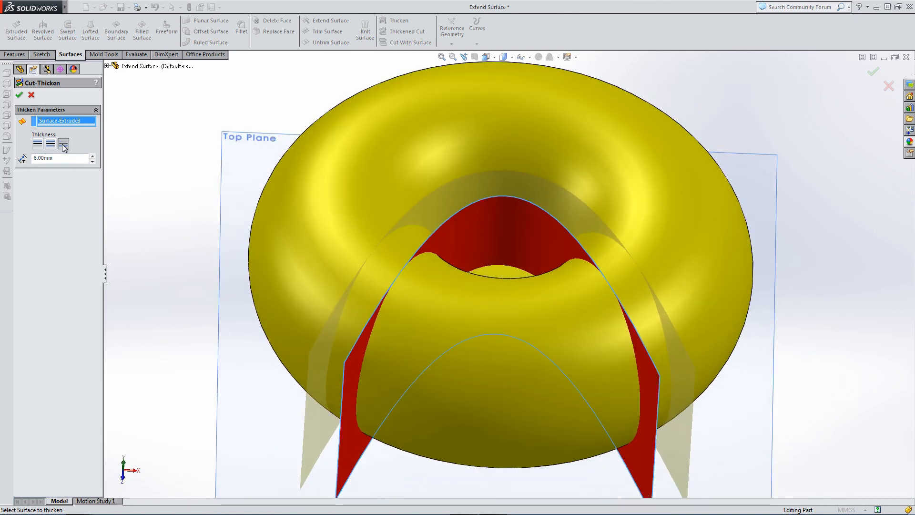
{"action": "left_click", "coordinate": [37, 144]}
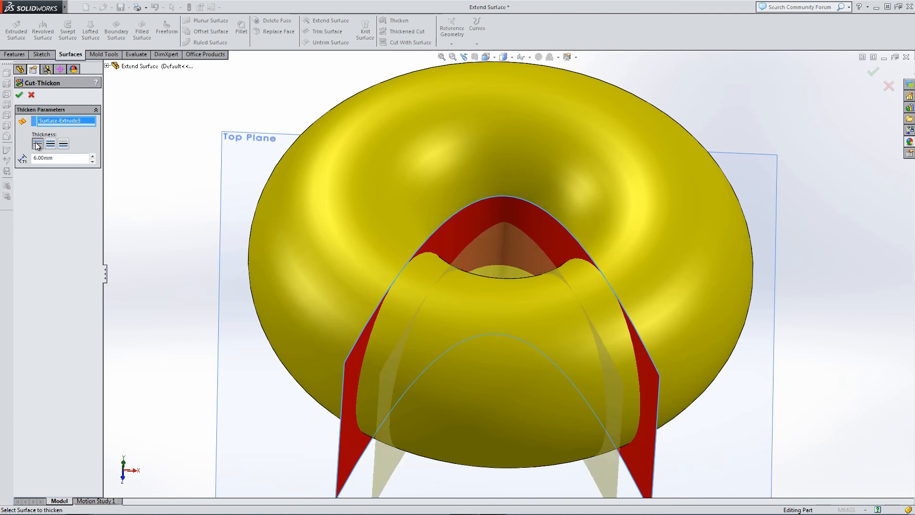
{"action": "left_click", "coordinate": [50, 144]}
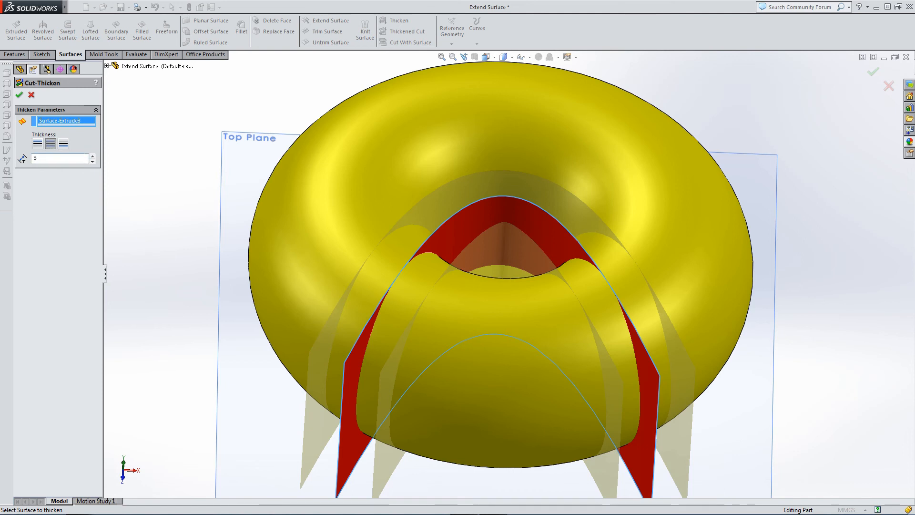
{"action": "key", "text": "Return"}
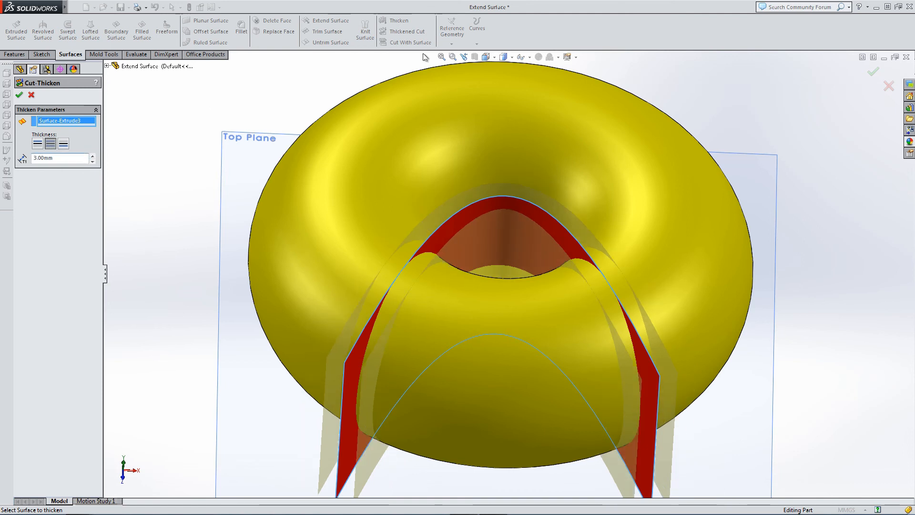
Step: Complete the Thickened Cut in the top view, keeping all resulting bodies
{"action": "left_click", "coordinate": [486, 57]}
{"action": "left_click", "coordinate": [495, 80]}
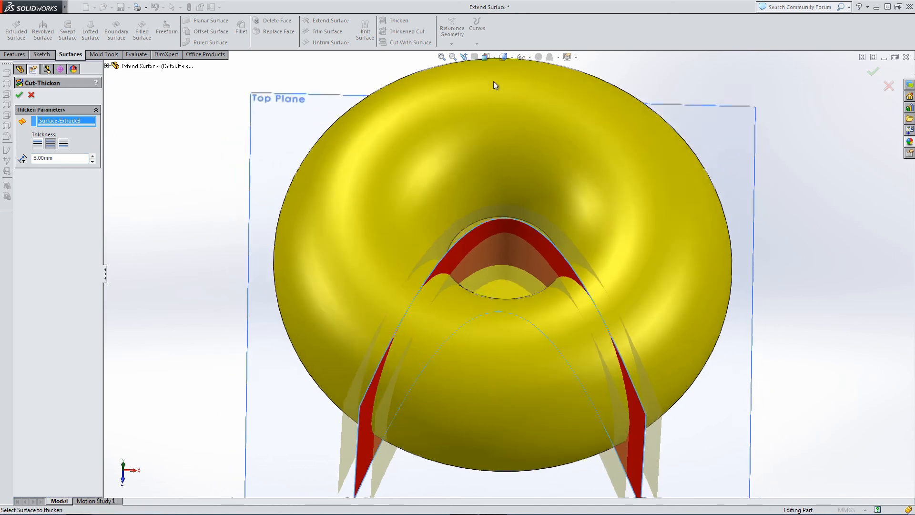
{"action": "left_click", "coordinate": [19, 95]}
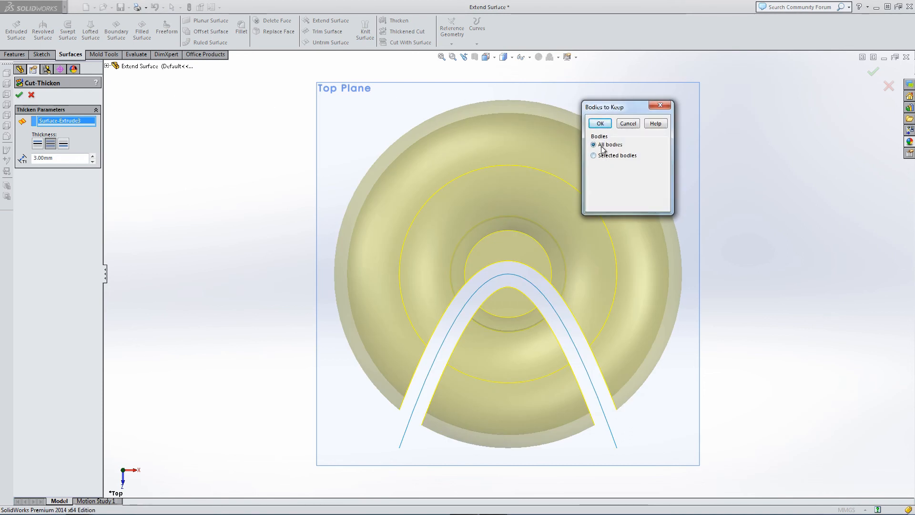
{"action": "left_click", "coordinate": [599, 123]}
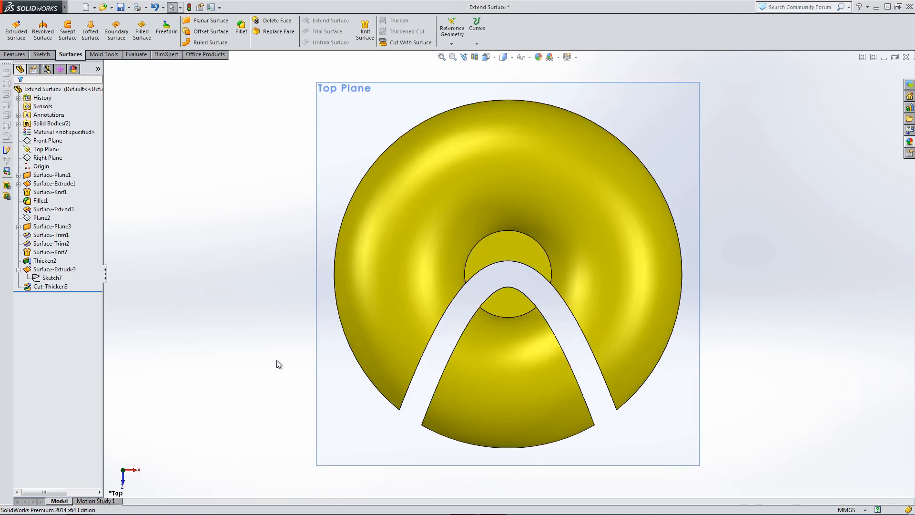
Step: Examine the parabolic gap and the exposed cut walls of the ring from several angles and close up
{"action": "middle_click_drag", "start_coordinate": [275, 387], "coordinate": [280, 222]}
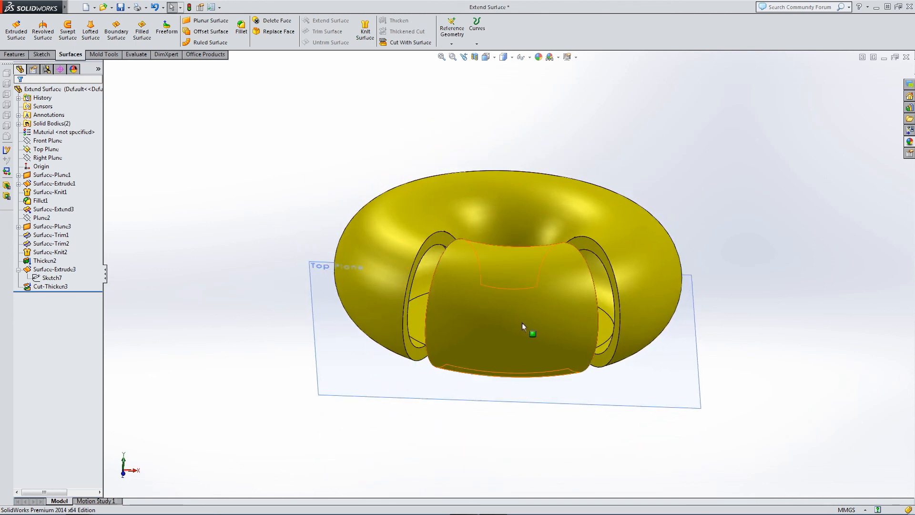
{"action": "middle_click_drag", "start_coordinate": [525, 317], "coordinate": [438, 386]}
{"action": "scroll", "coordinate": [483, 275], "scroll_direction": "down", "scroll_amount": 6}
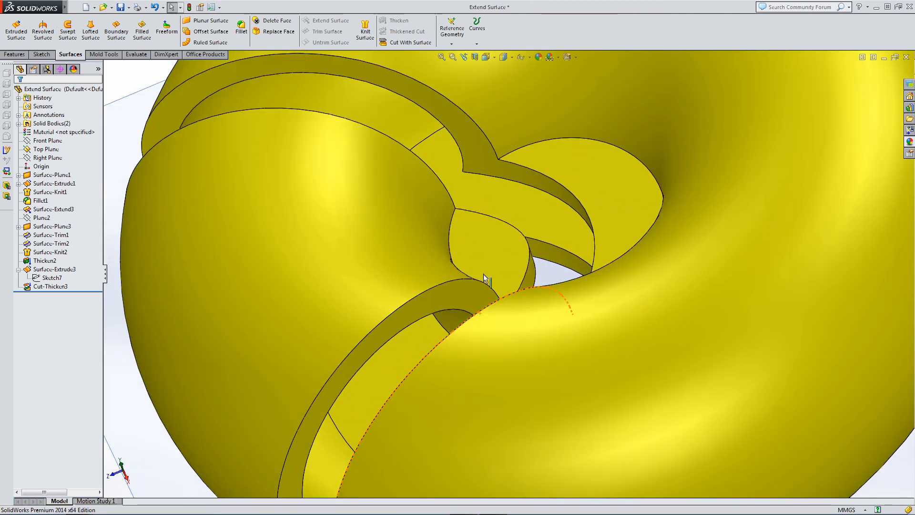
{"action": "middle_click_drag", "start_coordinate": [468, 277], "coordinate": [466, 365]}
{"action": "scroll", "coordinate": [488, 267], "scroll_direction": "up", "scroll_amount": 6}
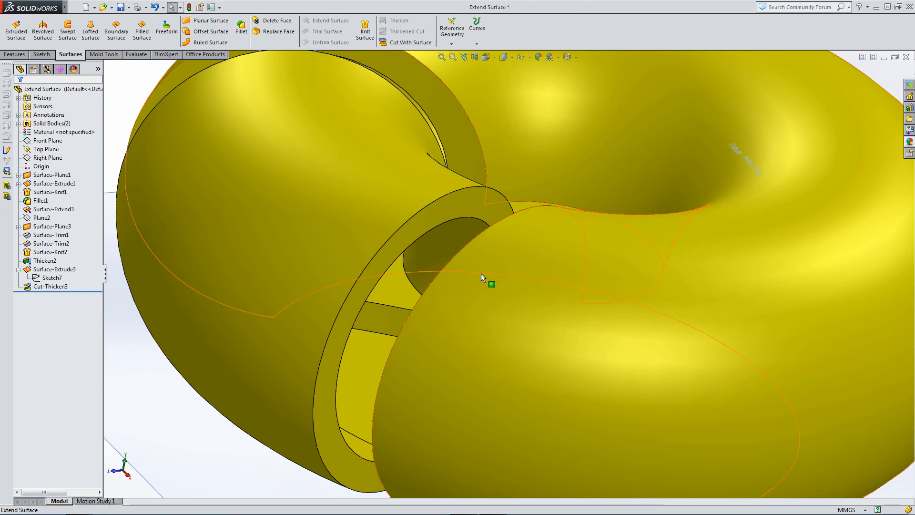
{"action": "scroll", "coordinate": [482, 277], "scroll_direction": "up", "scroll_amount": 3}
{"action": "middle_click_drag", "start_coordinate": [479, 283], "coordinate": [516, 336]}
Step: Hide the smaller wedge-shaped body inside the parabolic cut and view the hollow interior of the remaining ring
{"action": "left_click", "coordinate": [591, 308]}
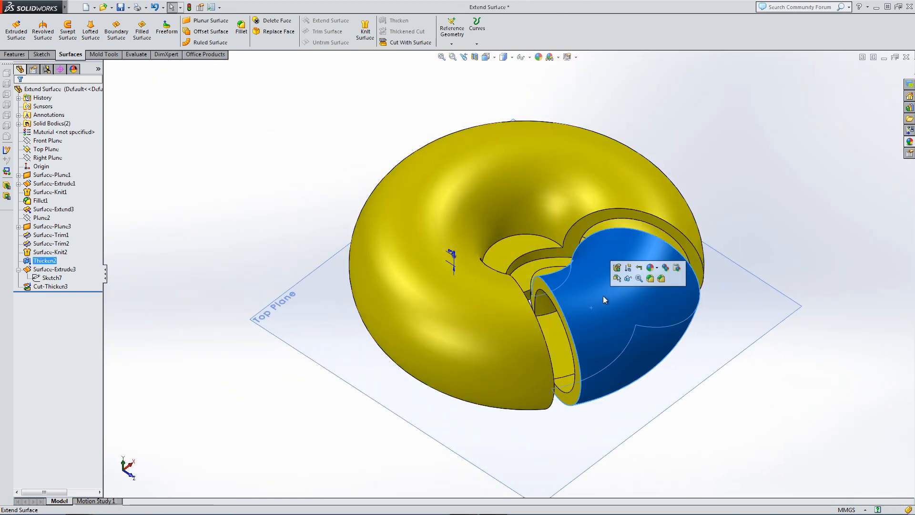
{"action": "left_click", "coordinate": [627, 279]}
{"action": "middle_click_drag", "start_coordinate": [540, 341], "coordinate": [531, 287]}
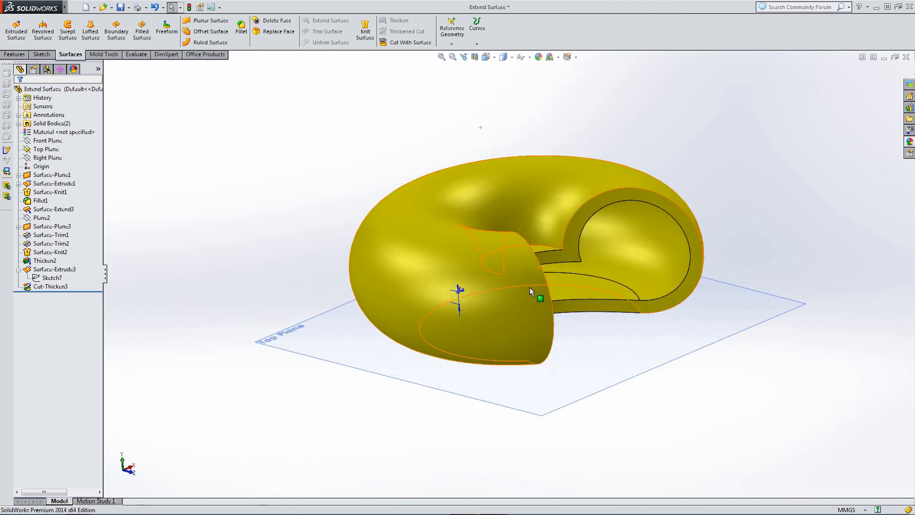
Step: Select both solid bodies of the cut ring and show them together again
{"action": "left_click", "coordinate": [18, 124]}
{"action": "left_click", "coordinate": [54, 132]}
{"action": "left_click", "coordinate": [57, 140], "text": "shift"}
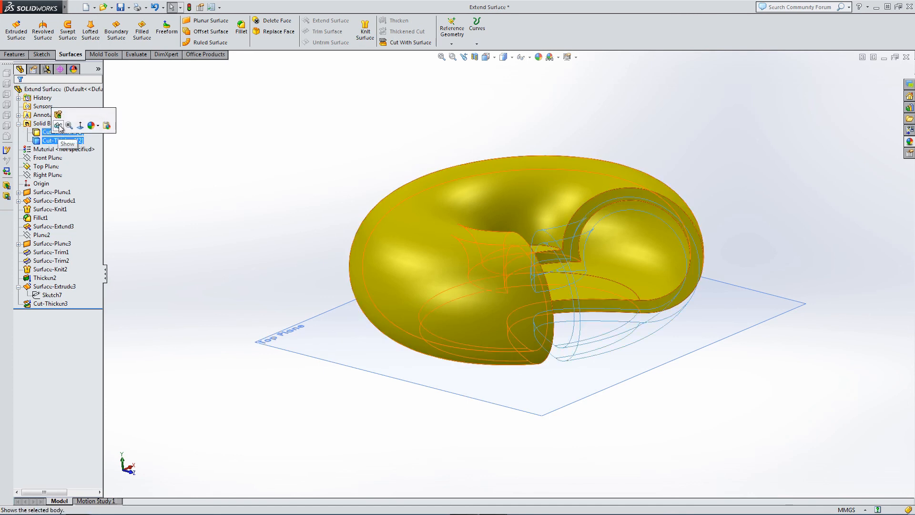
{"action": "left_click", "coordinate": [58, 125]}
Step: Hide the larger ring body and view the isolated wedge-shaped piece from its cut side
{"action": "left_click", "coordinate": [54, 132]}
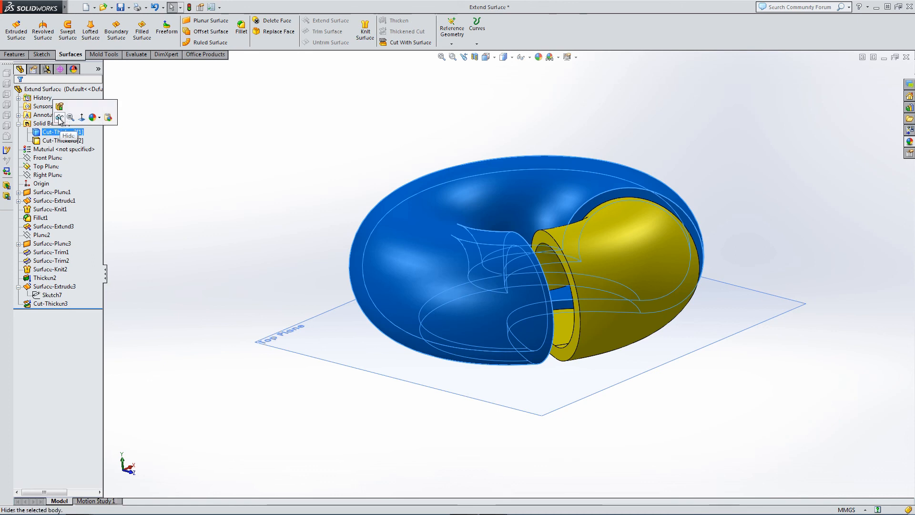
{"action": "left_click", "coordinate": [59, 117]}
{"action": "left_click", "coordinate": [312, 204]}
{"action": "middle_click_drag", "start_coordinate": [312, 204], "coordinate": [270, 367]}
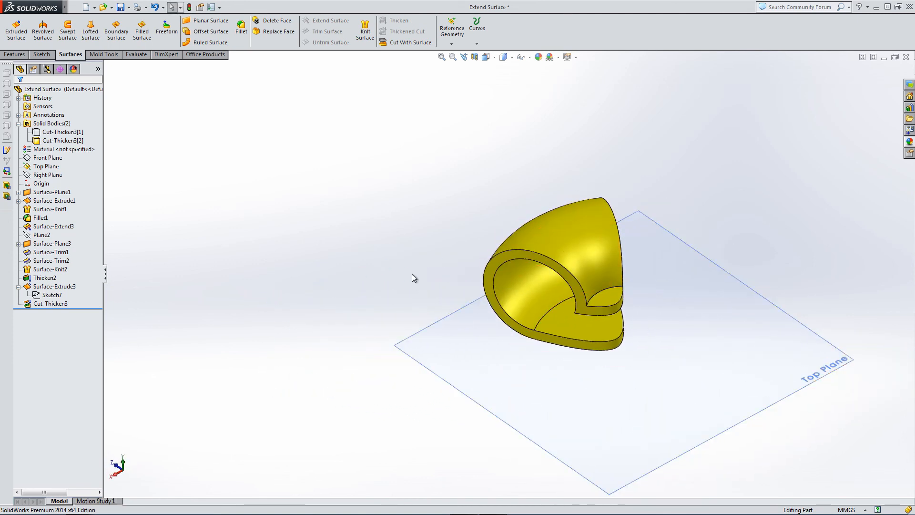
{"action": "key", "text": "z"}
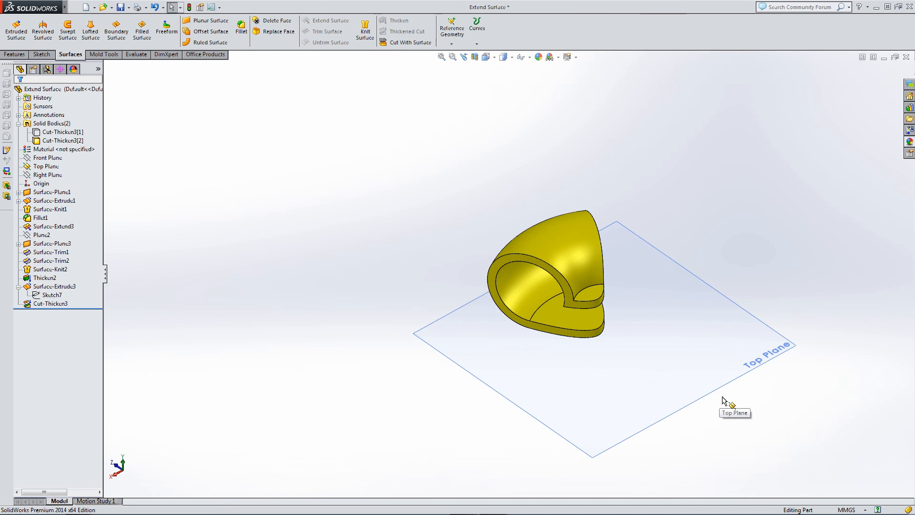